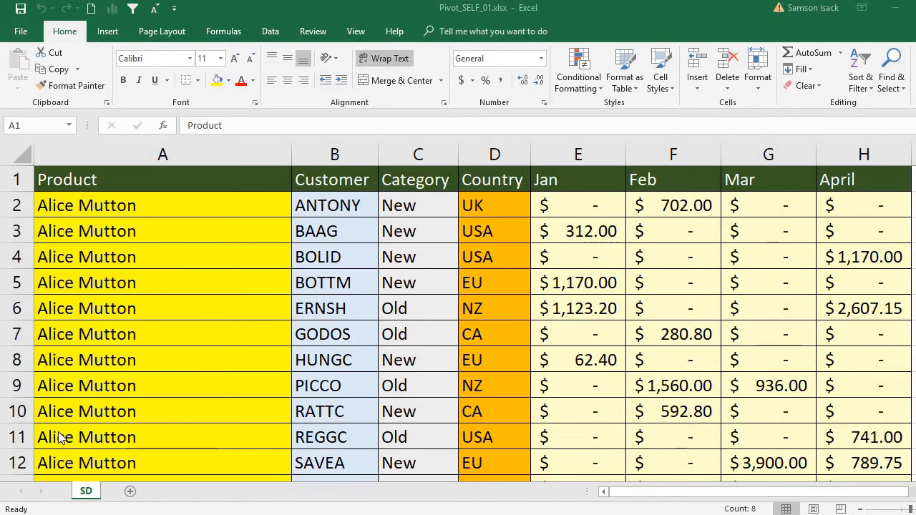
Create a PivotTable on a new worksheet from the SD sheet's data range A1:H278.
click(243, 182)
click(244, 182)
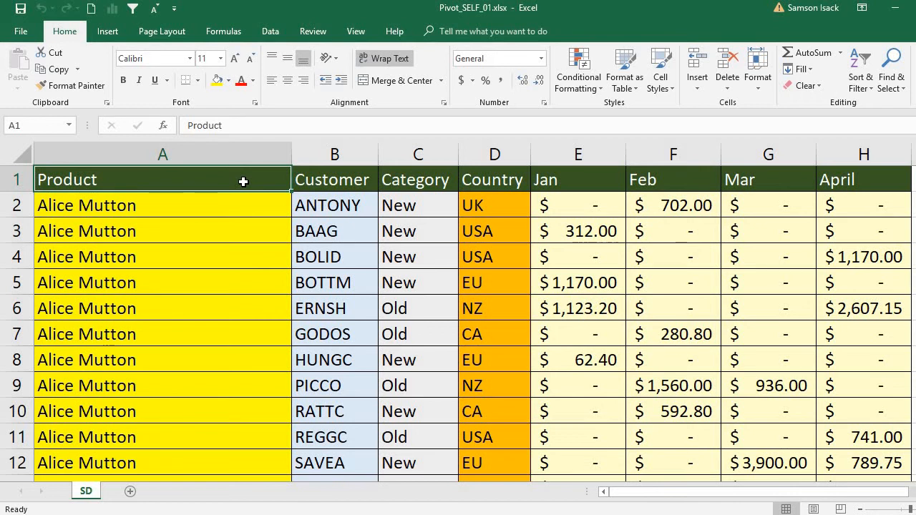
drag(243, 182, 853, 177)
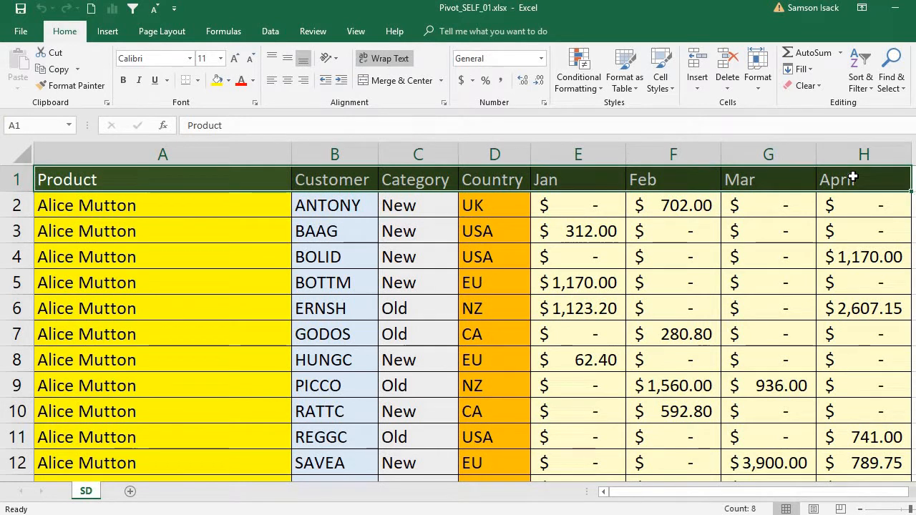
key(ctrl+shift+Down)
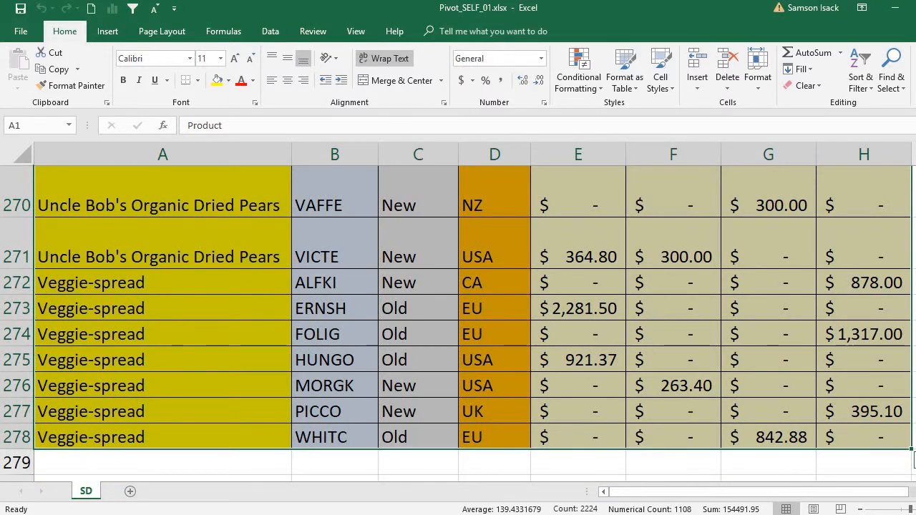
scroll(472, 322, up, 20)
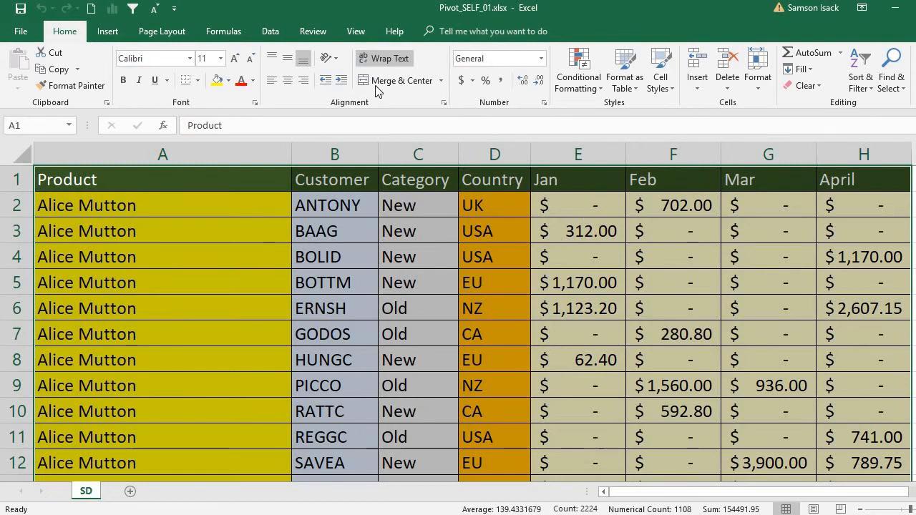
click(114, 32)
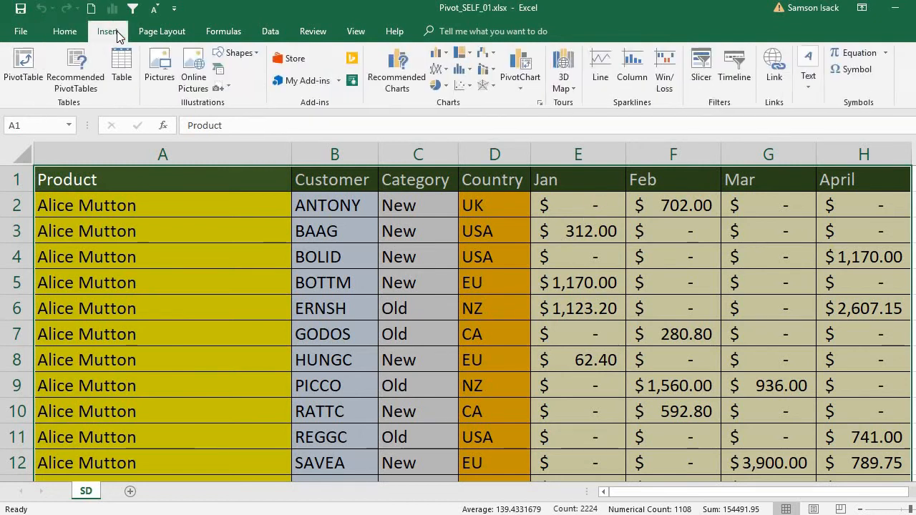
click(19, 90)
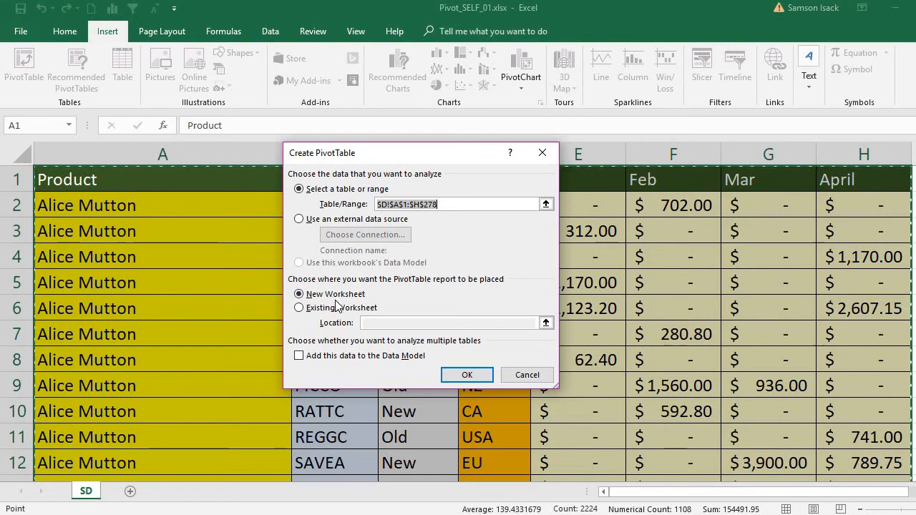
click(466, 375)
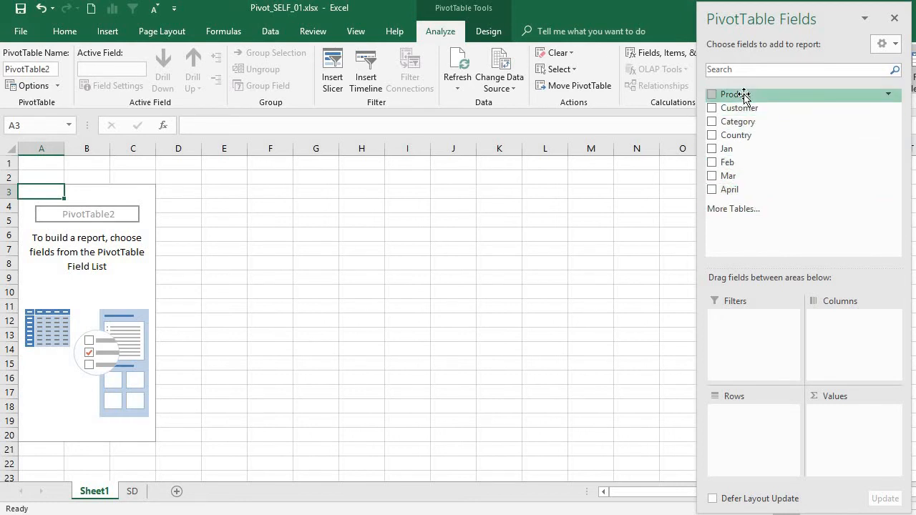
Lay out the PivotTable with Product as rows, Category as columns and the sum of Jan as values.
drag(745, 94, 773, 431)
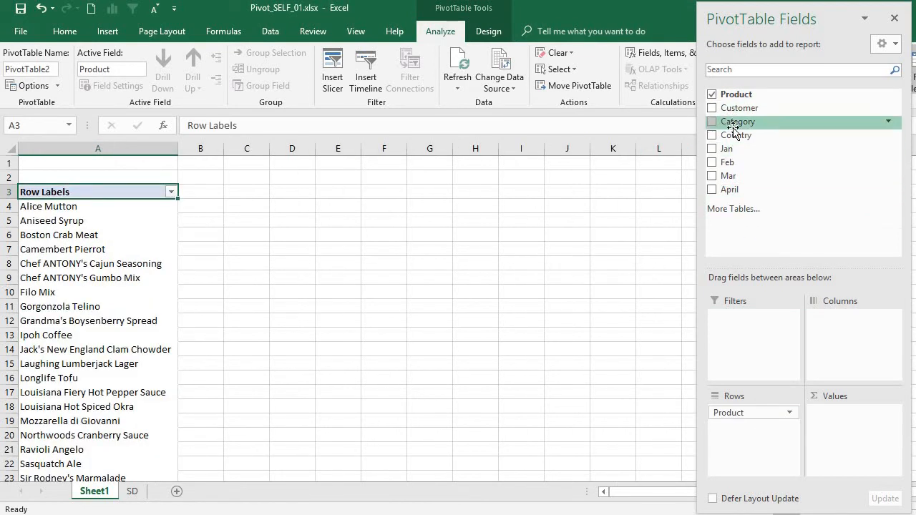
drag(733, 123, 834, 326)
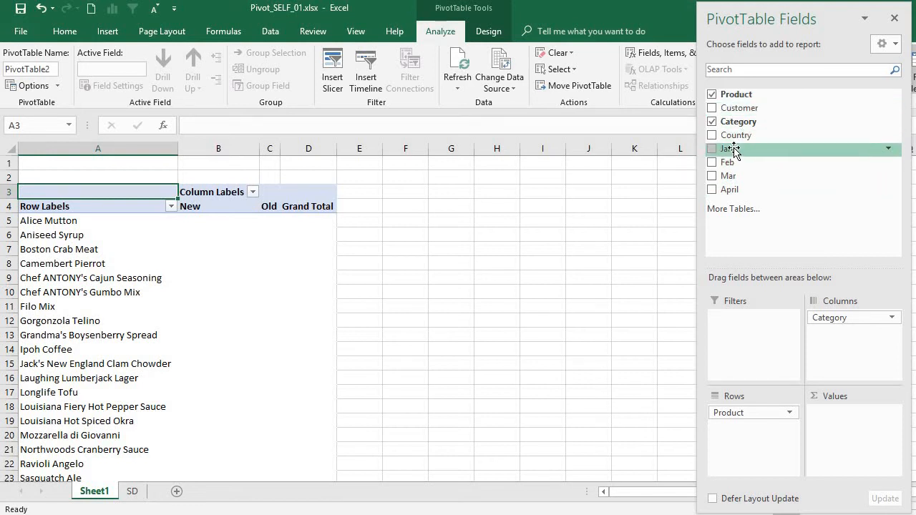
drag(733, 152, 866, 420)
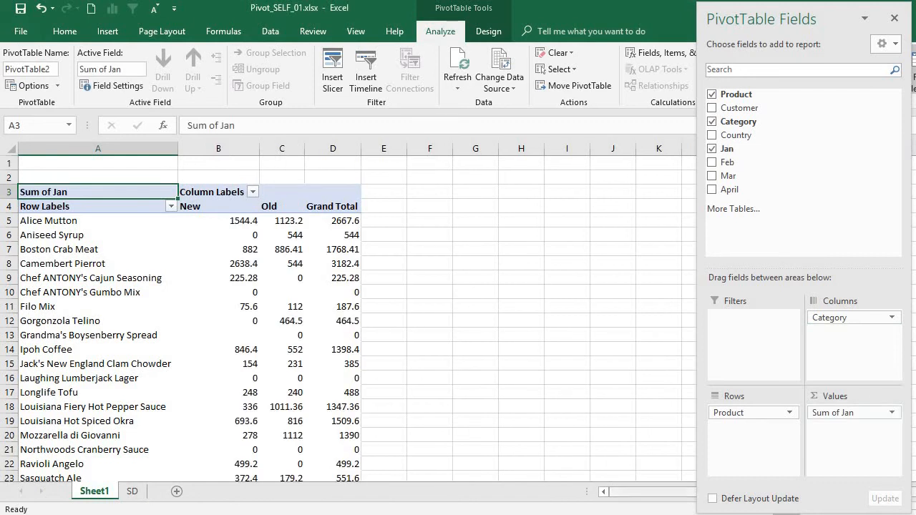
Rename the PivotTable's value heading to "Sum of Jan Sales", its row heading to "Products" and its column heading to "Category".
scroll(443, 313, up, 3)
scroll(358, 257, up, 1)
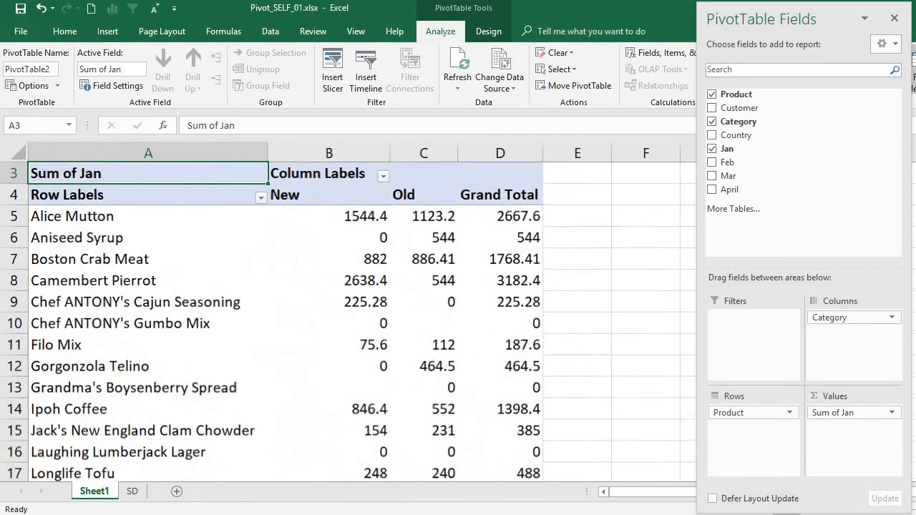
double_click(119, 172)
text(S)
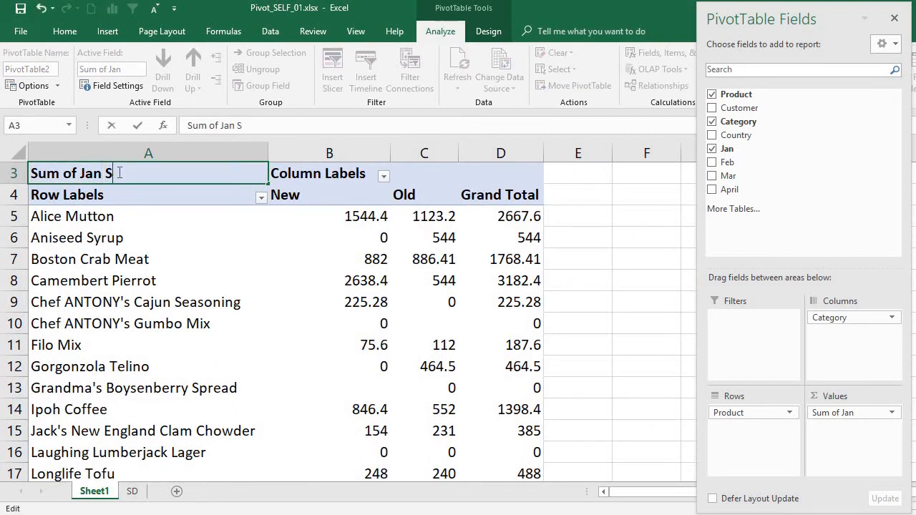
text(ales)
click(116, 195)
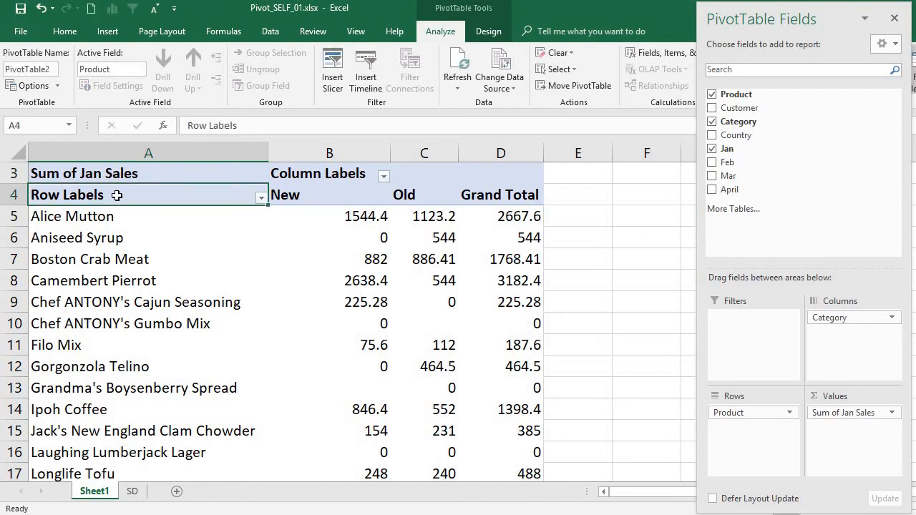
text(Products)
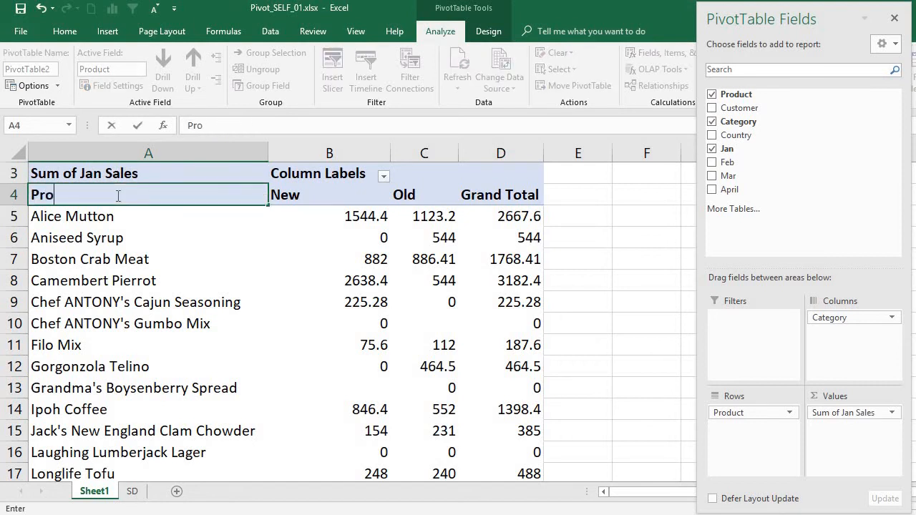
click(300, 178)
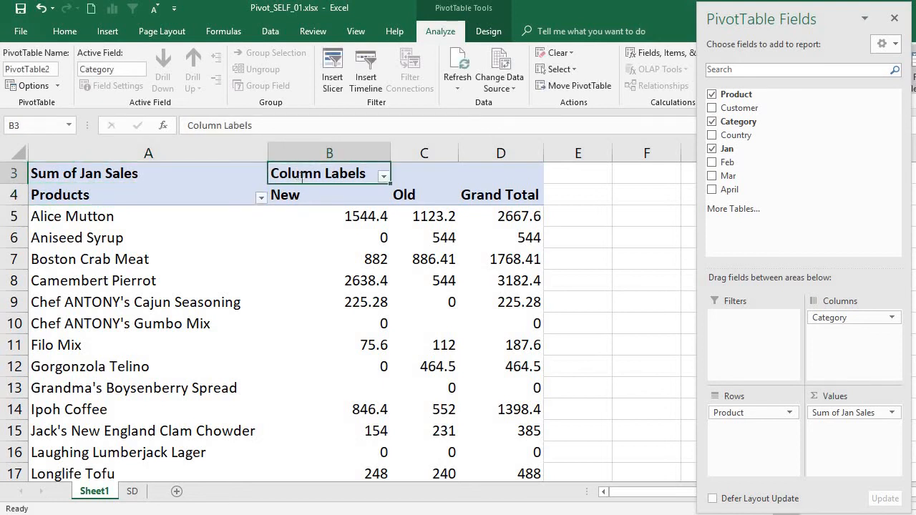
text(Category)
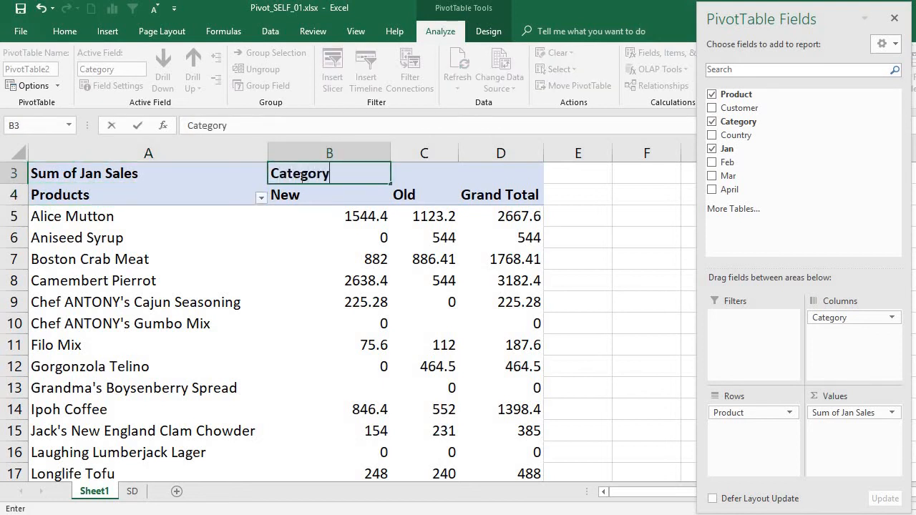
click(279, 259)
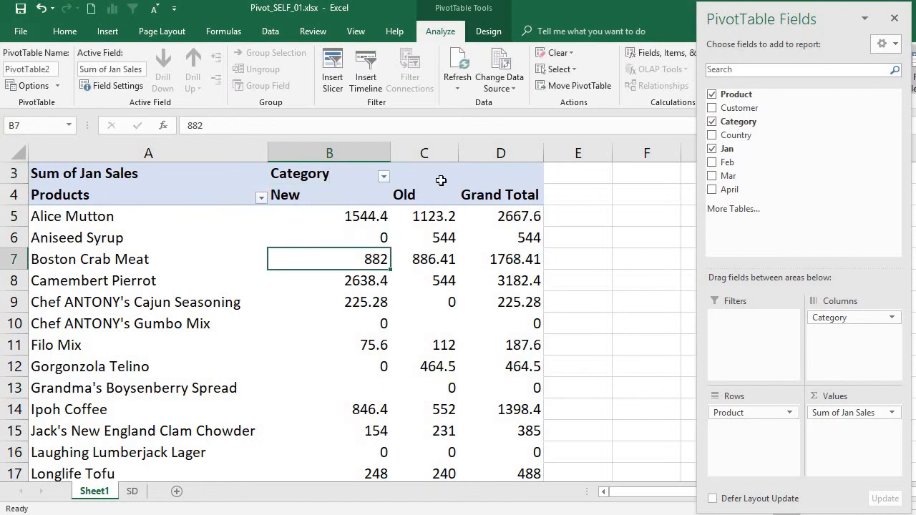
Refresh the PivotTable from one of its product row labels.
scroll(257, 200, up, 1)
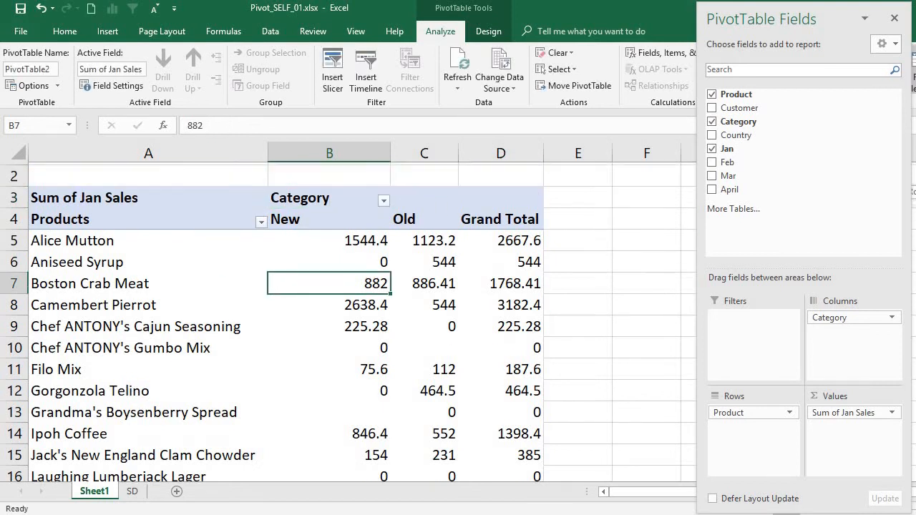
click(225, 221)
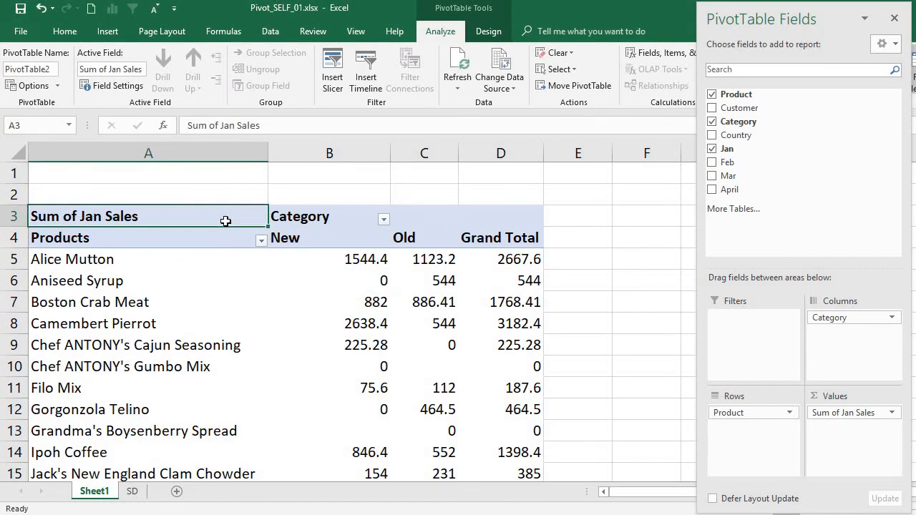
click(183, 267)
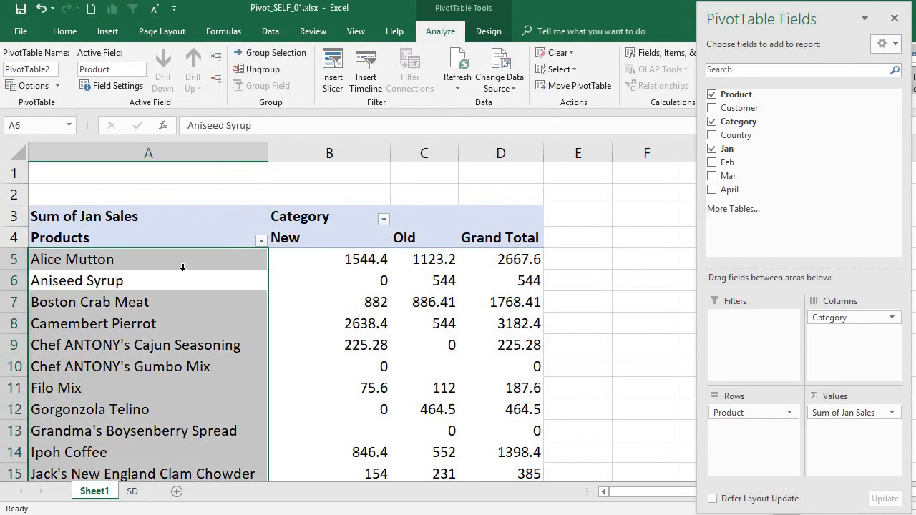
right_click(192, 286)
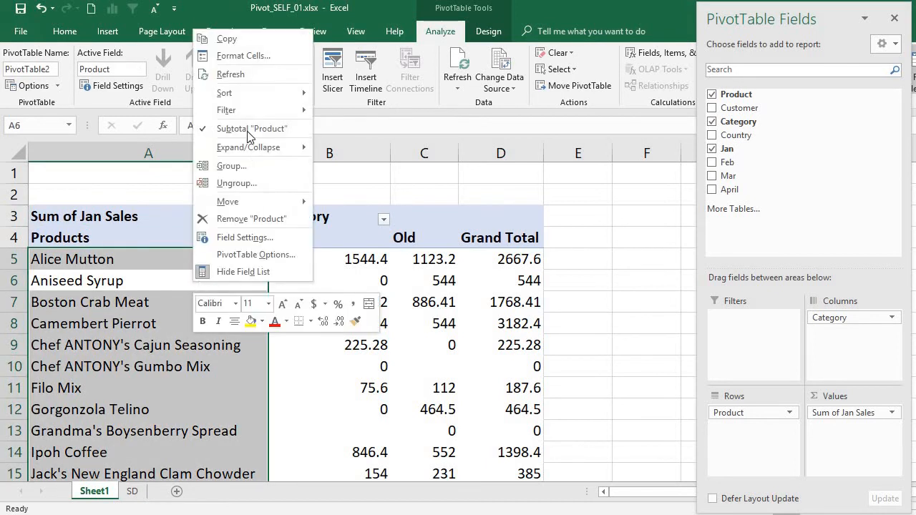
click(252, 73)
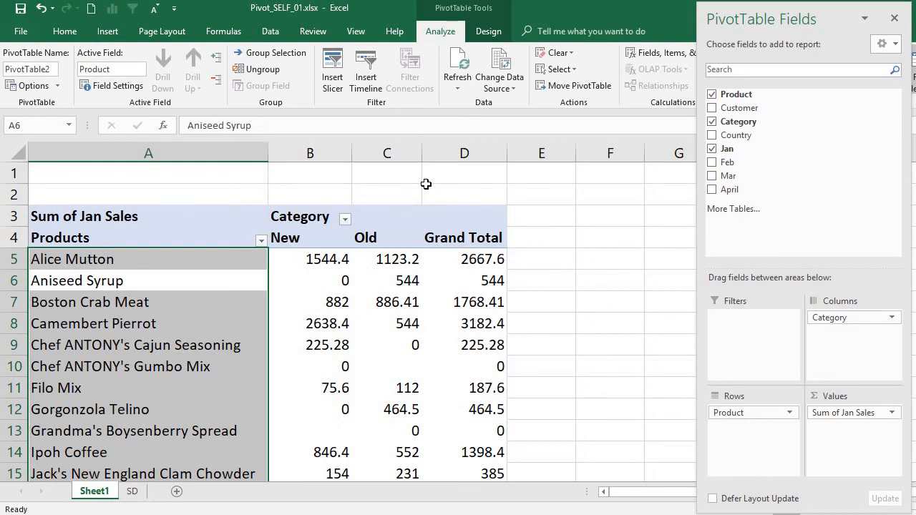
Copy the text "BAAG" from customer cell B3 on the SD source sheet.
click(132, 492)
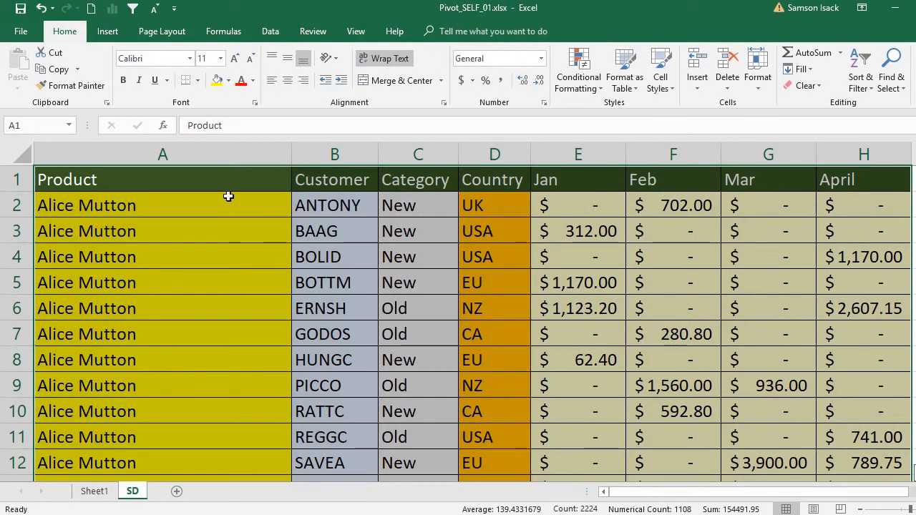
click(228, 196)
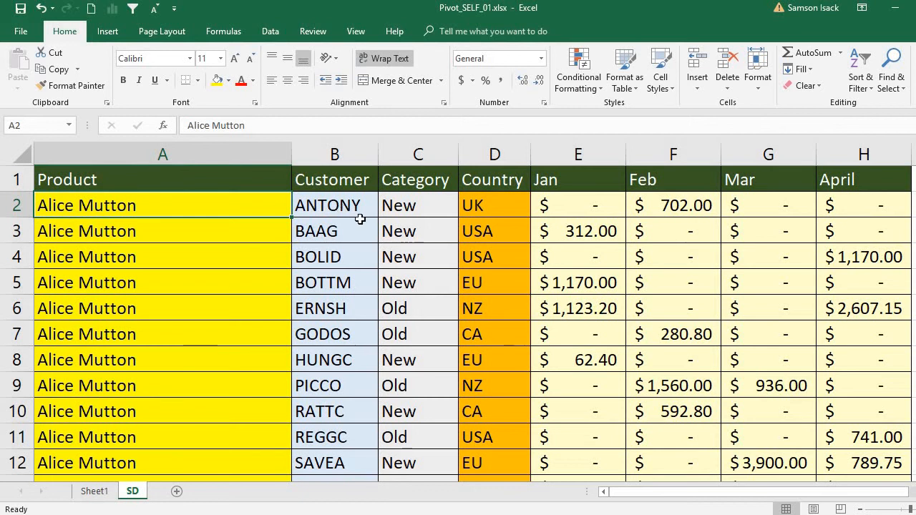
click(337, 237)
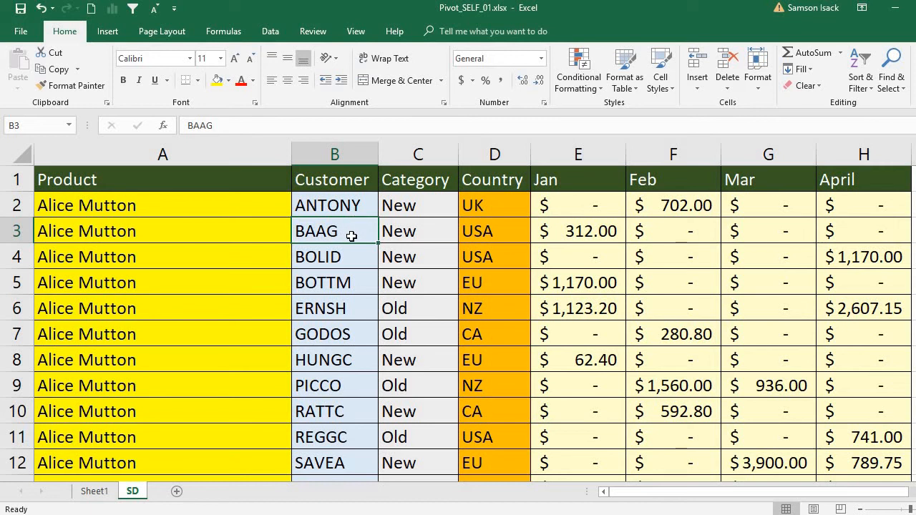
double_click(345, 235)
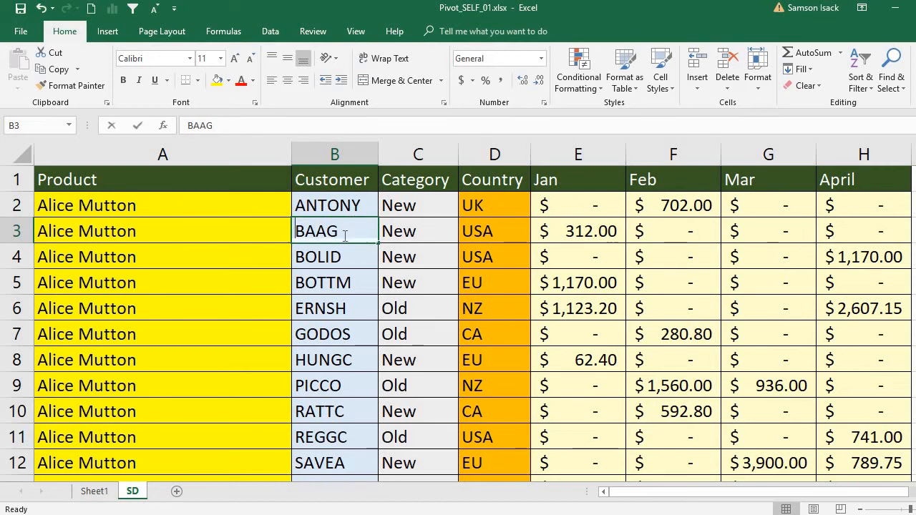
drag(345, 236, 258, 232)
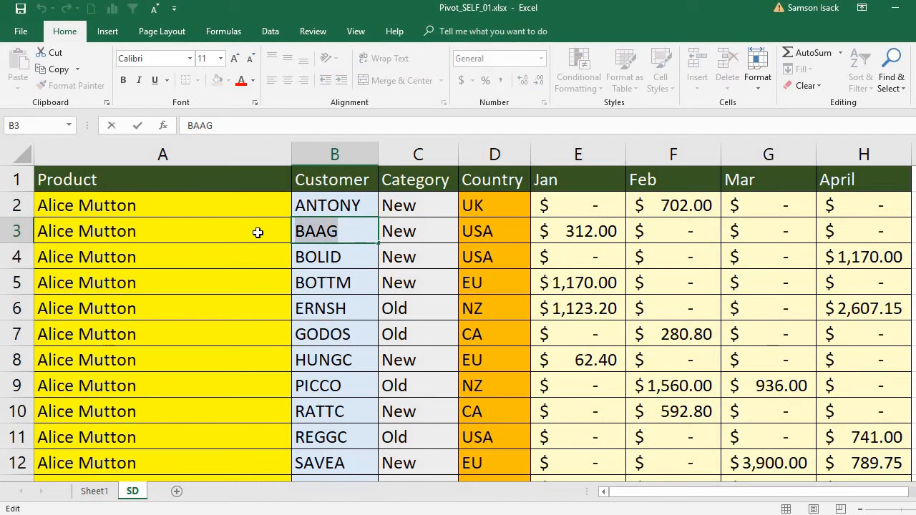
right_click(322, 240)
click(356, 263)
Replace every "BAAG" with "BAGS" in the Customer column of the SD sheet.
click(333, 154)
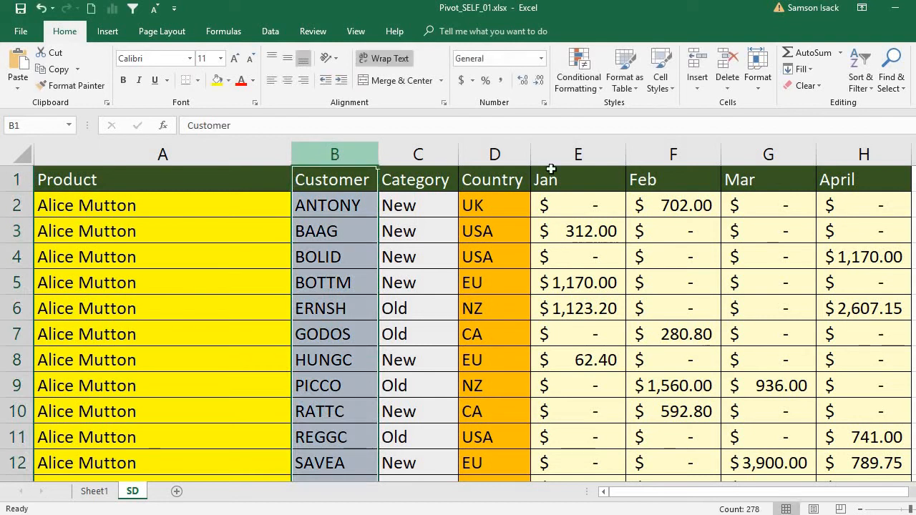
click(891, 72)
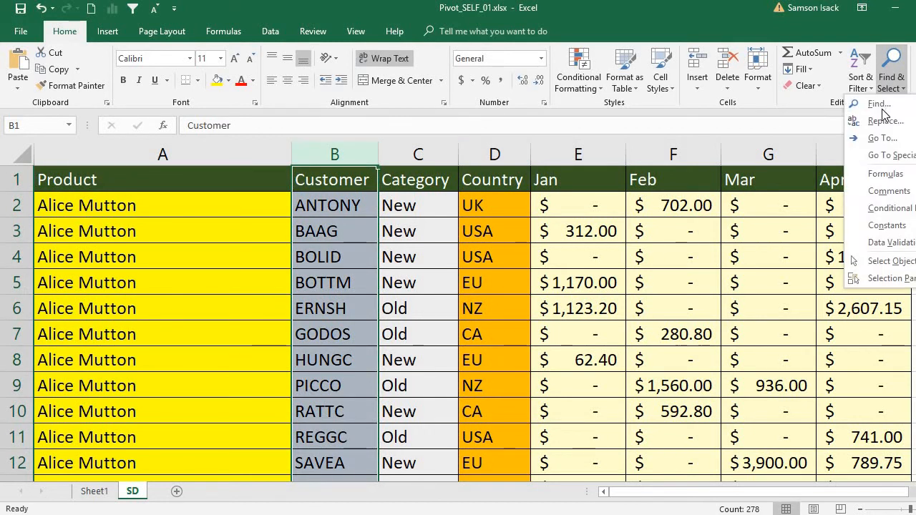
click(884, 121)
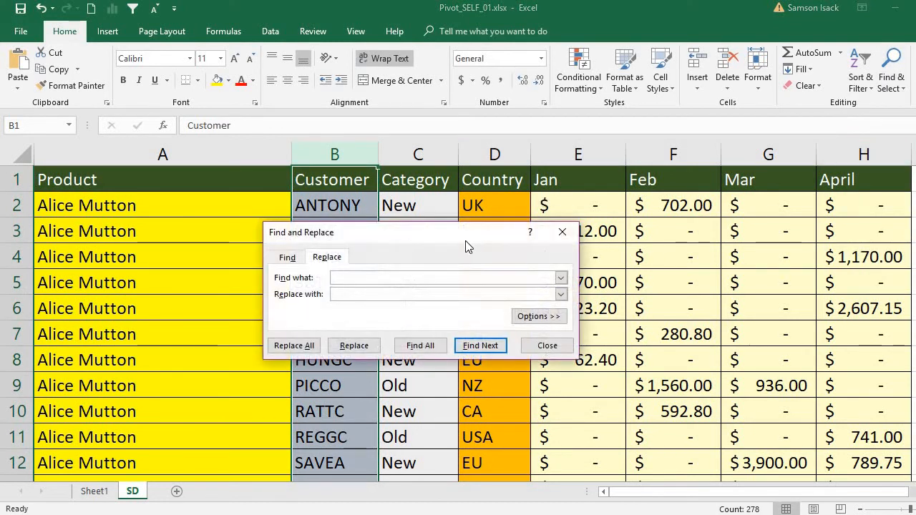
text(BAAG)
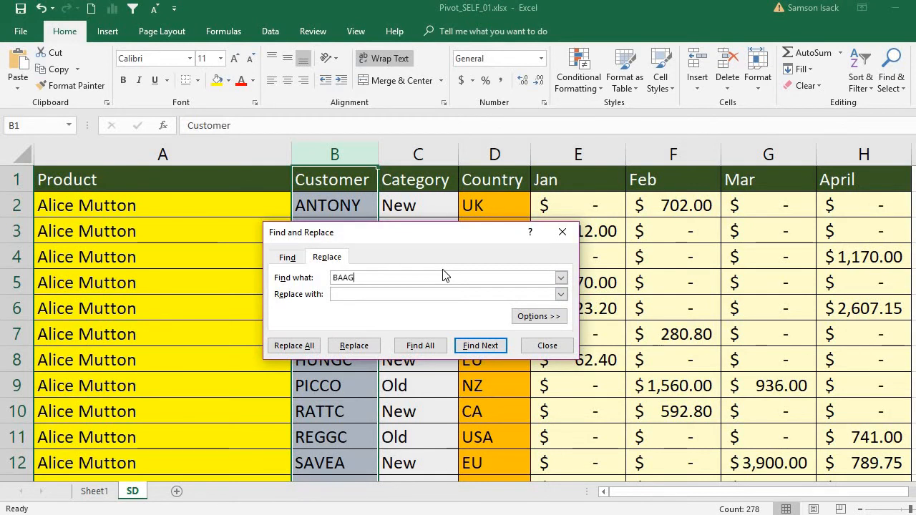
click(408, 297)
text(BAGS)
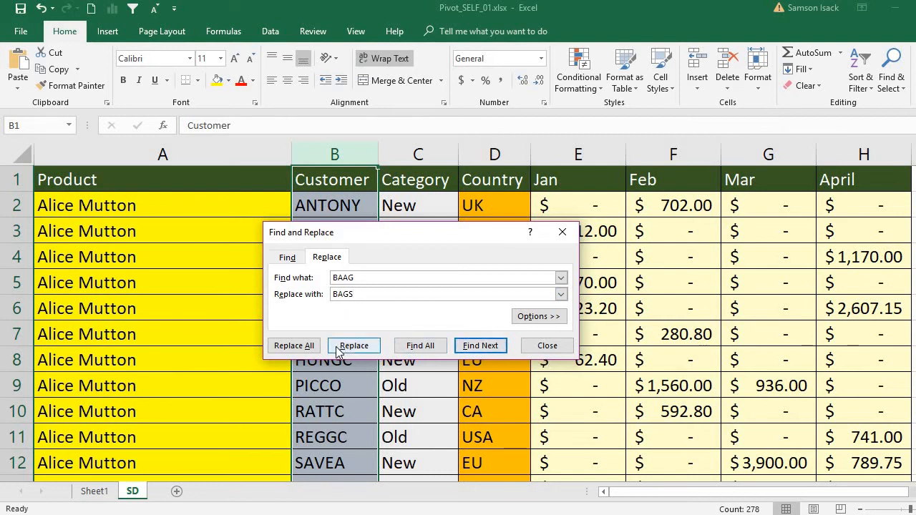
click(301, 346)
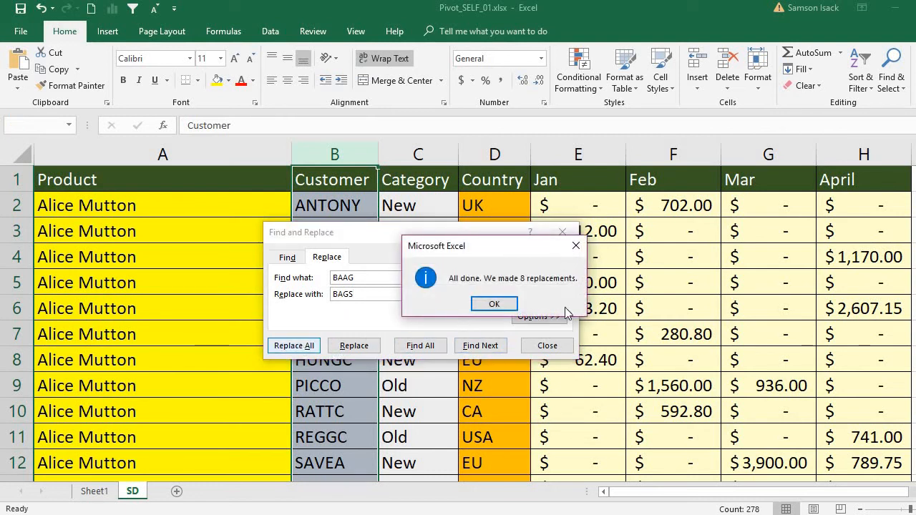
click(494, 304)
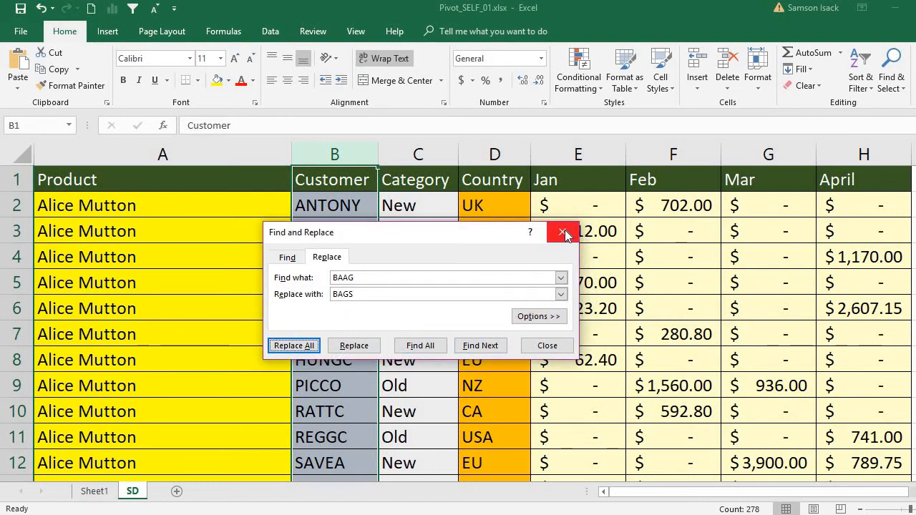
click(562, 232)
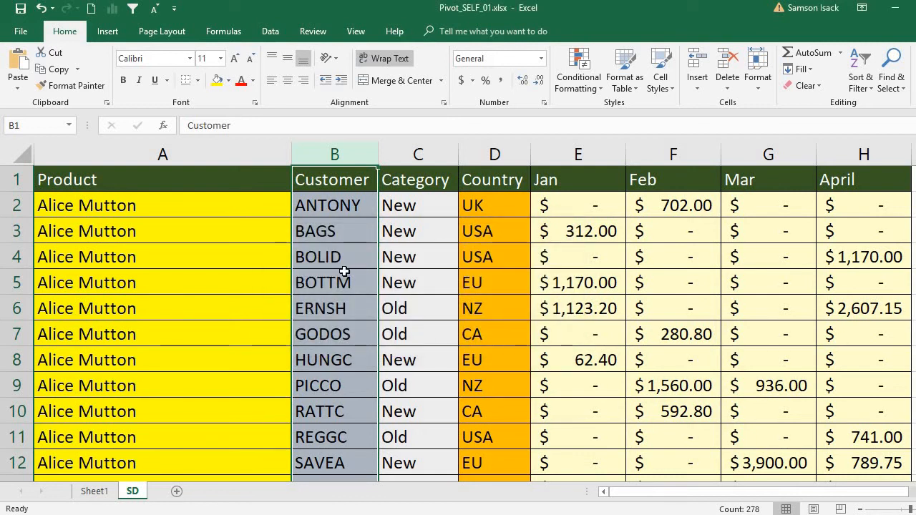
Add the Customer field as a report filter to the PivotTable on Sheet1.
click(327, 226)
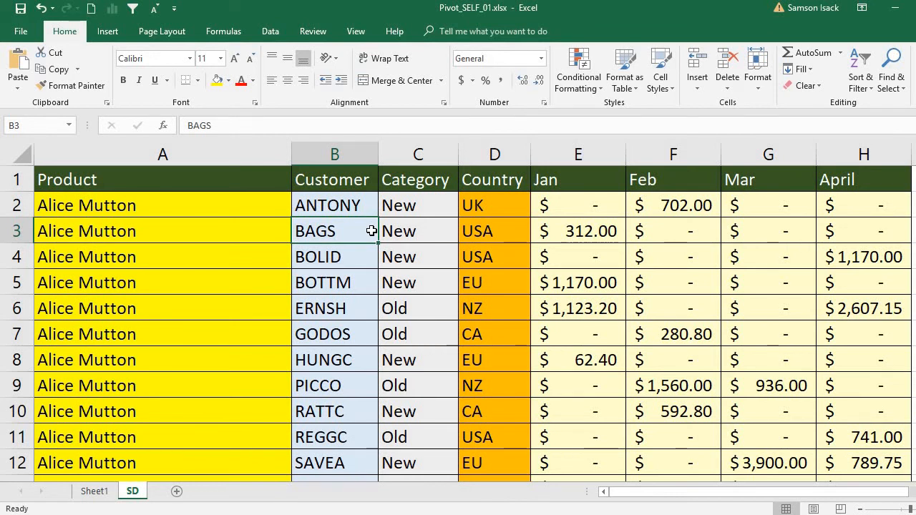
click(94, 492)
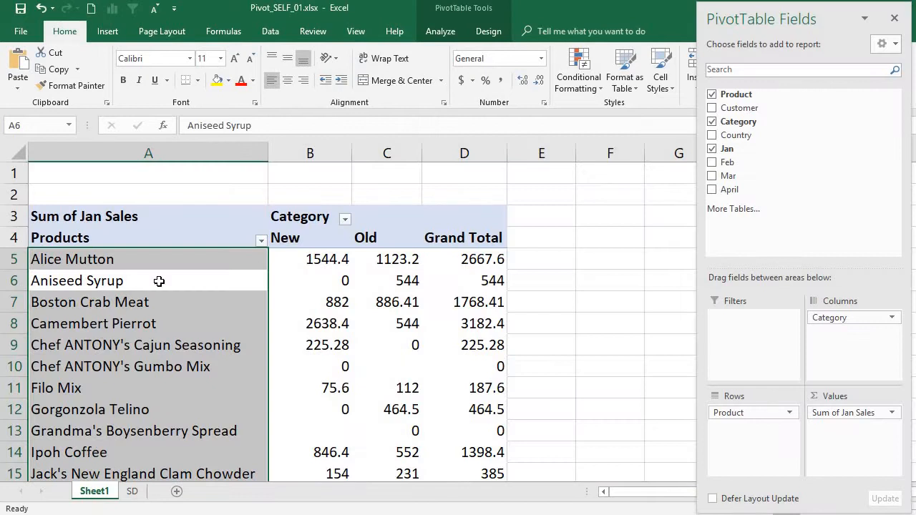
click(177, 256)
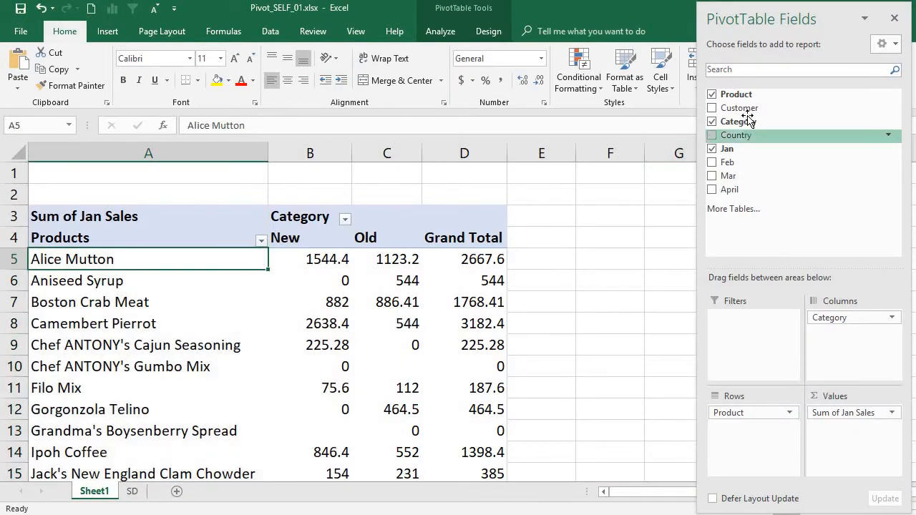
drag(744, 113, 776, 371)
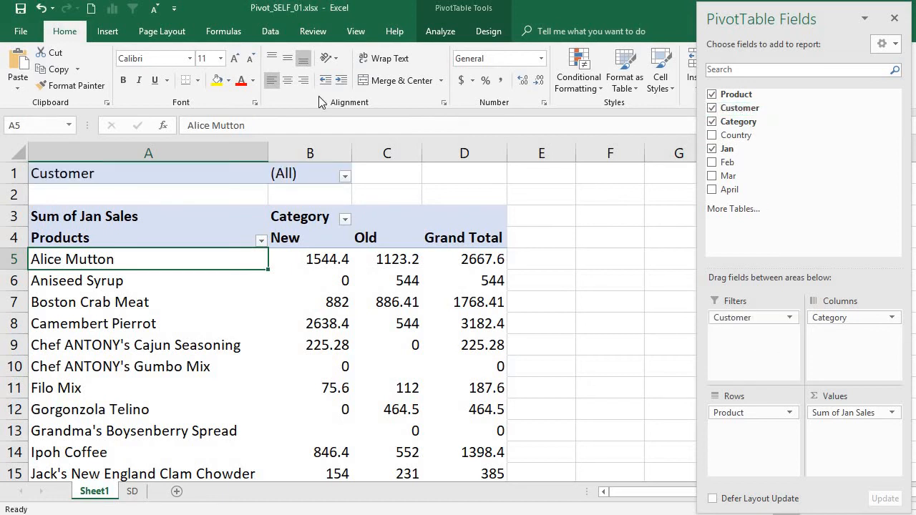
Look for the customer "BAAG" in the PivotTable's Customer filter list, leaving the filter on all customers.
click(345, 176)
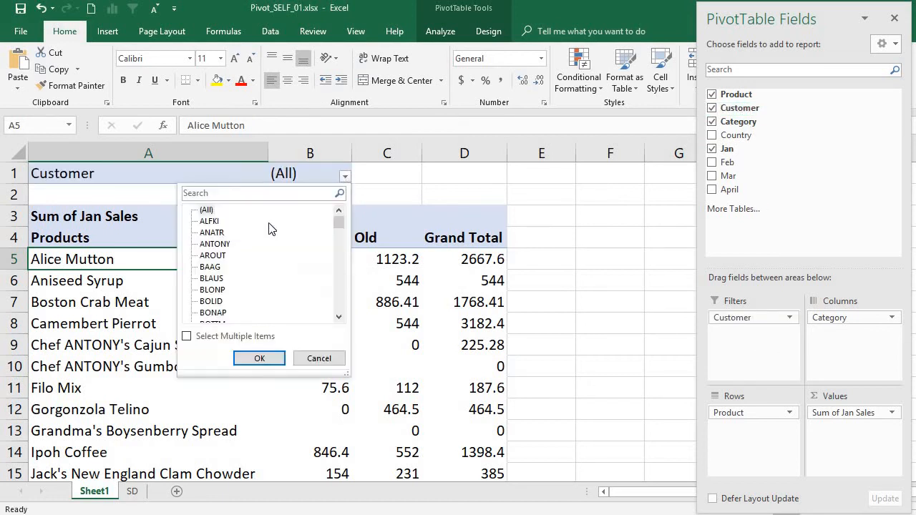
click(213, 269)
click(320, 361)
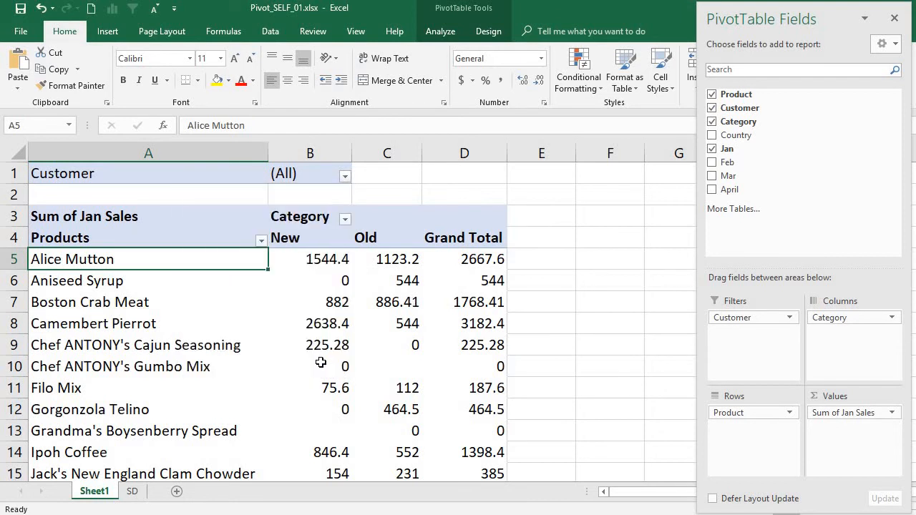
Save the workbook, close it and reopen Pivot_SELF_01.xlsx from the recent files.
click(141, 325)
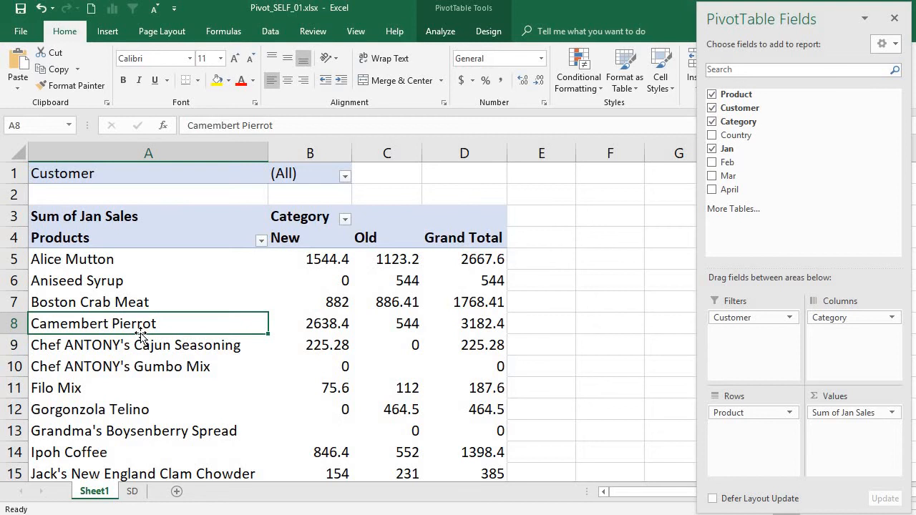
click(165, 268)
click(166, 260)
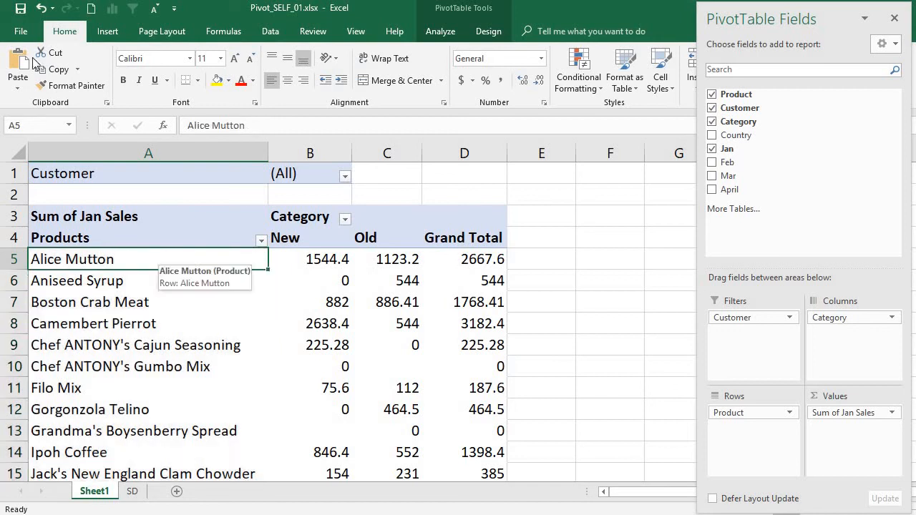
click(20, 9)
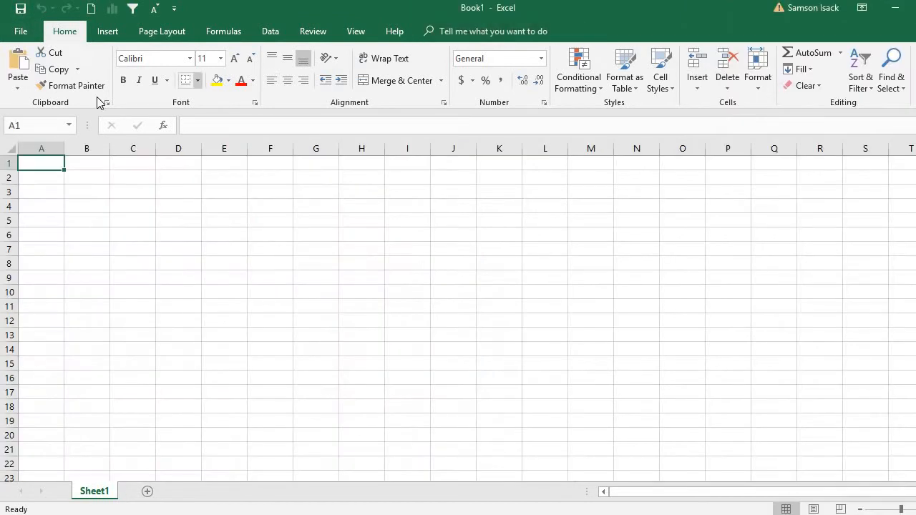
click(11, 32)
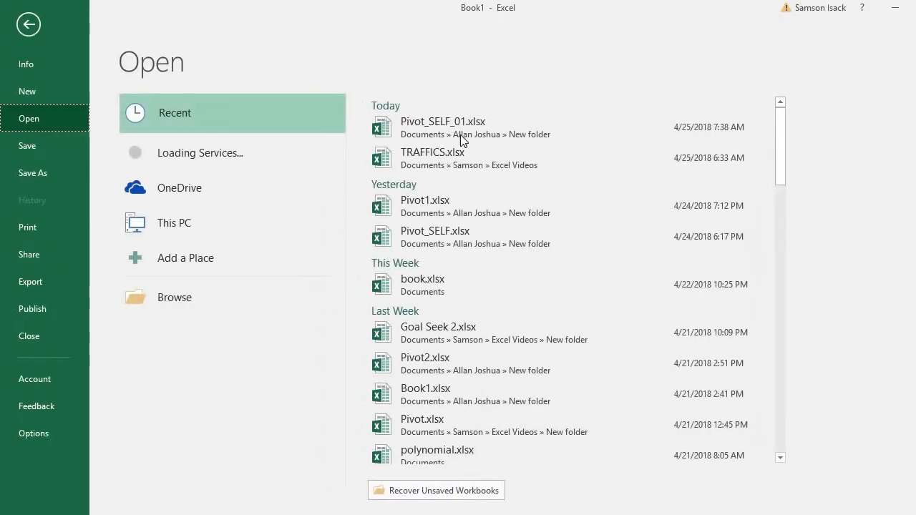
click(461, 134)
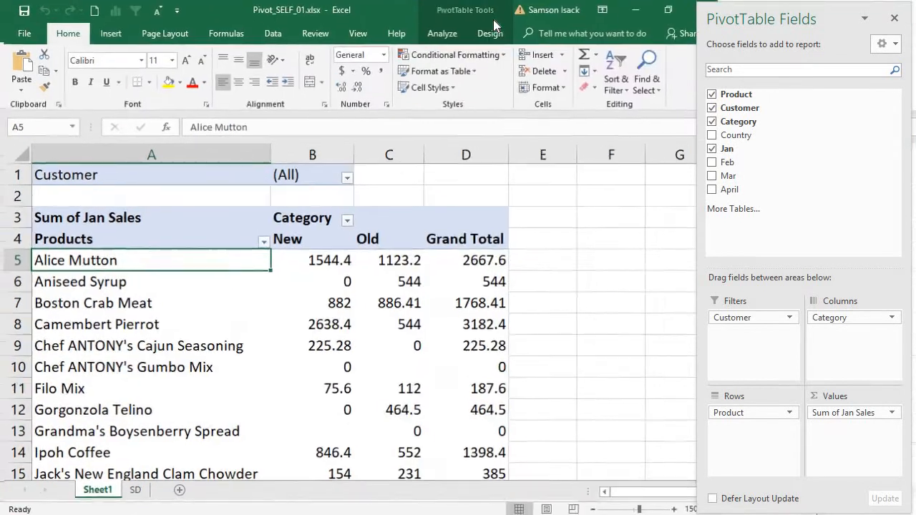
Check the reopened workbook's Customer filter list for "BAAG" without applying a filter.
click(344, 177)
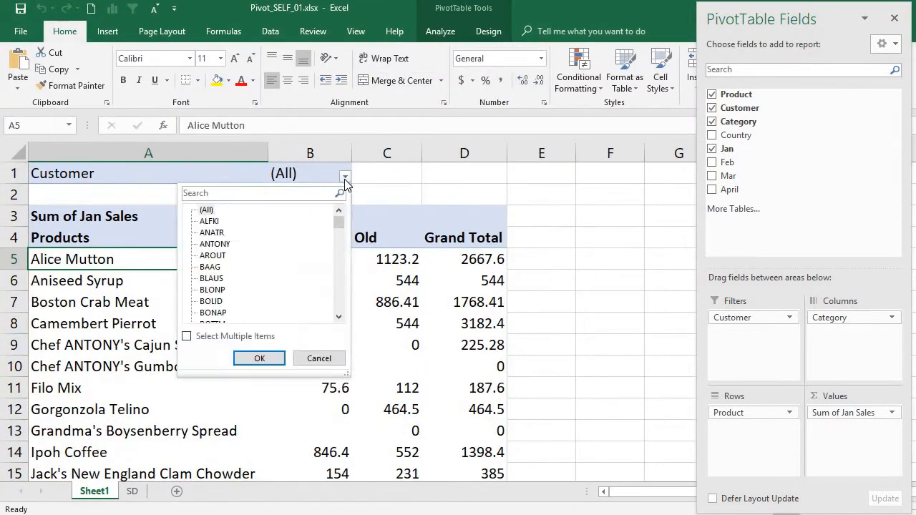
click(212, 269)
click(124, 173)
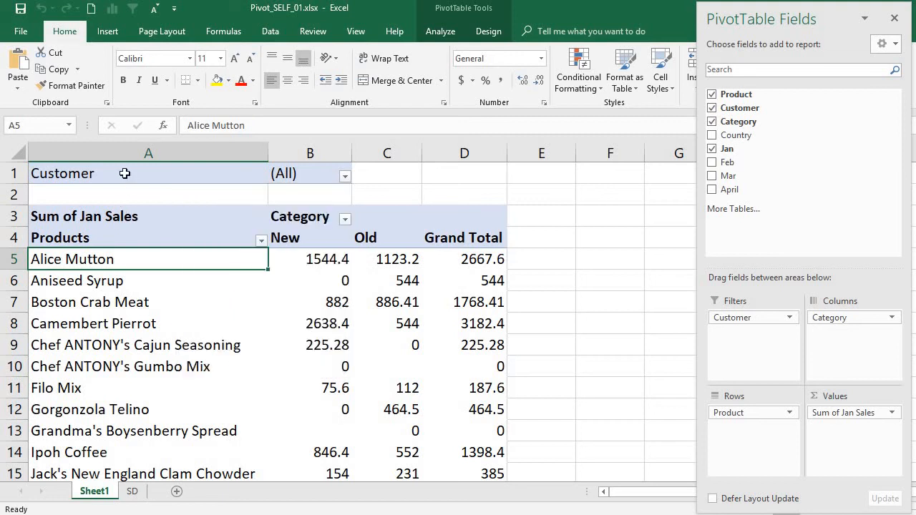
right_click(143, 296)
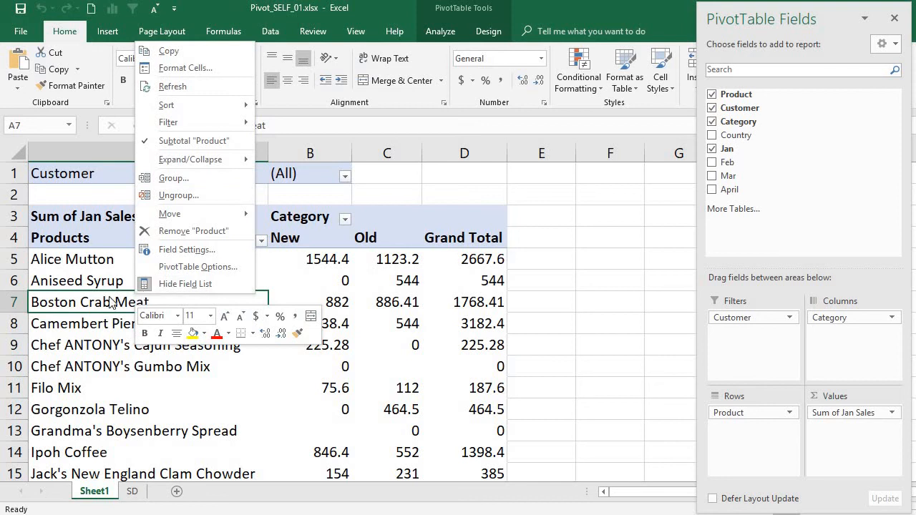
click(174, 271)
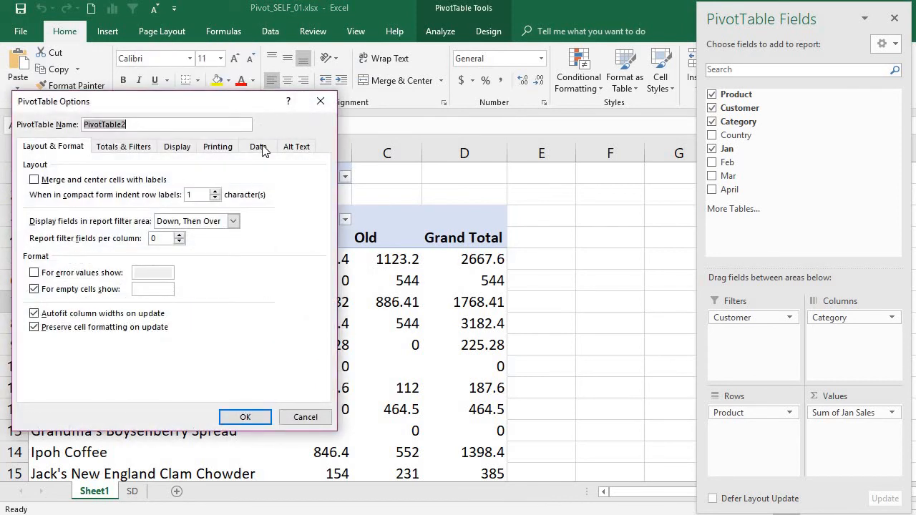
click(320, 100)
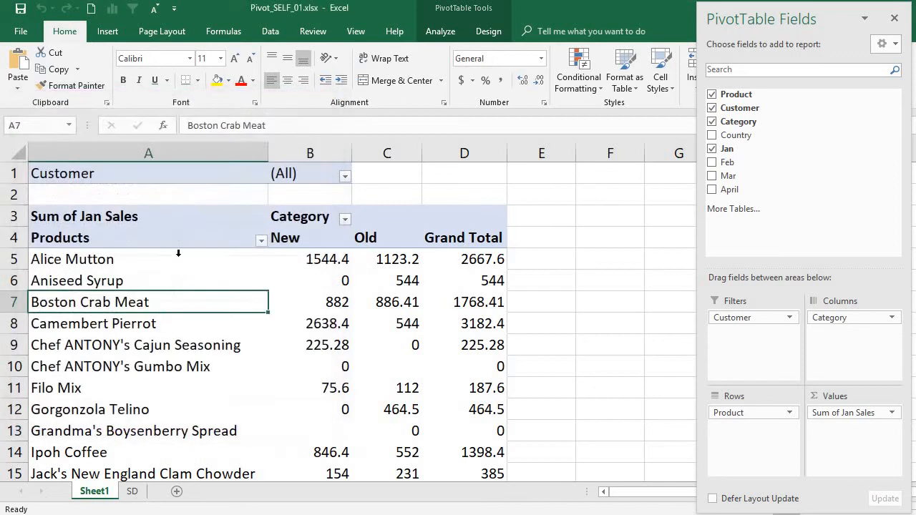
Set the PivotTable's data options to refresh data when opening the file.
click(123, 328)
right_click(123, 329)
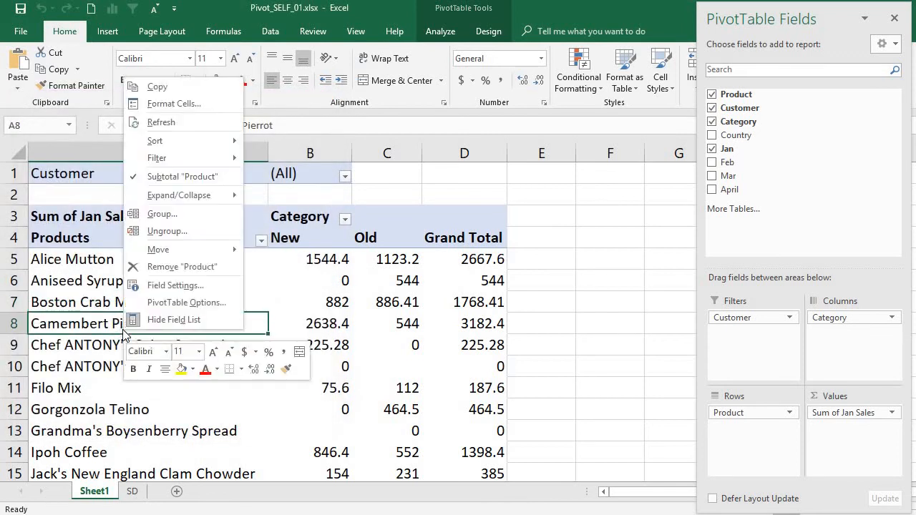
click(206, 304)
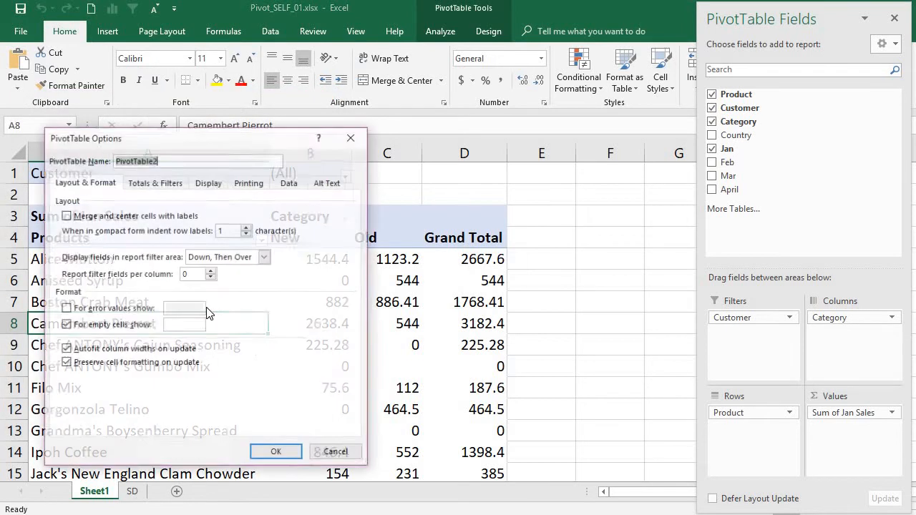
click(289, 182)
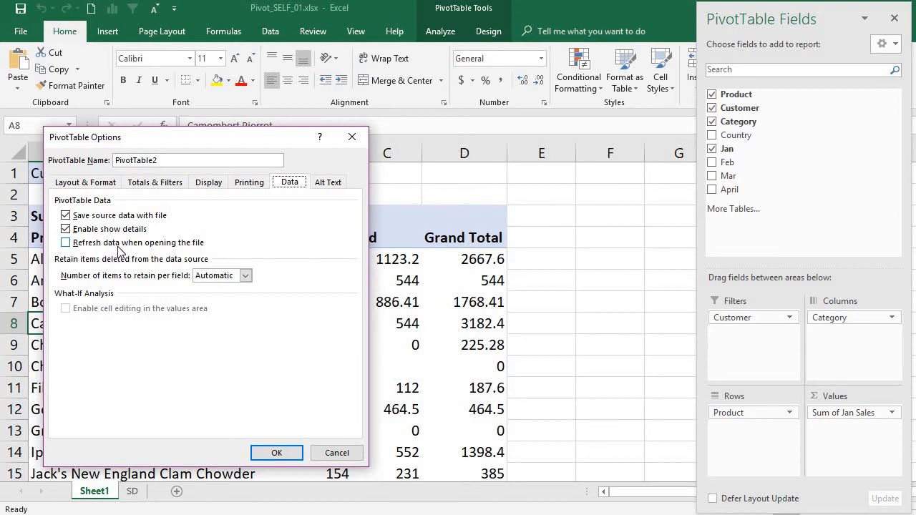
click(154, 247)
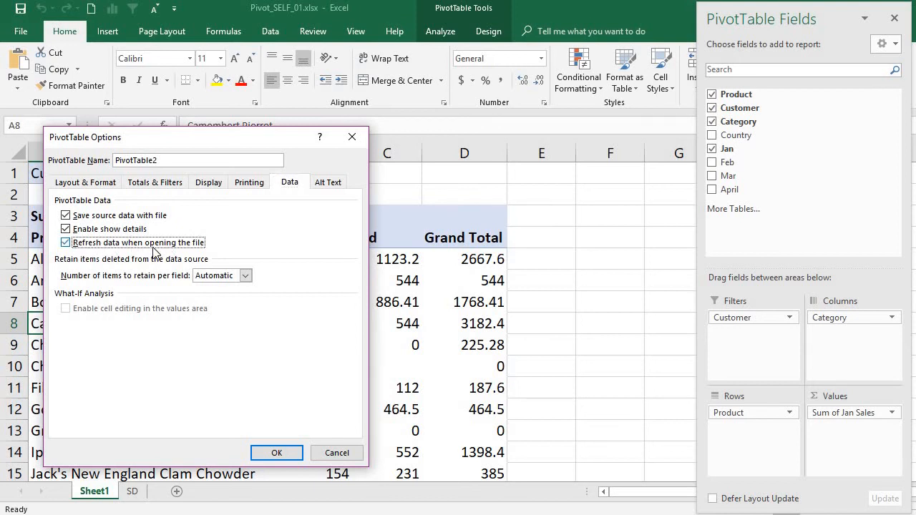
click(276, 452)
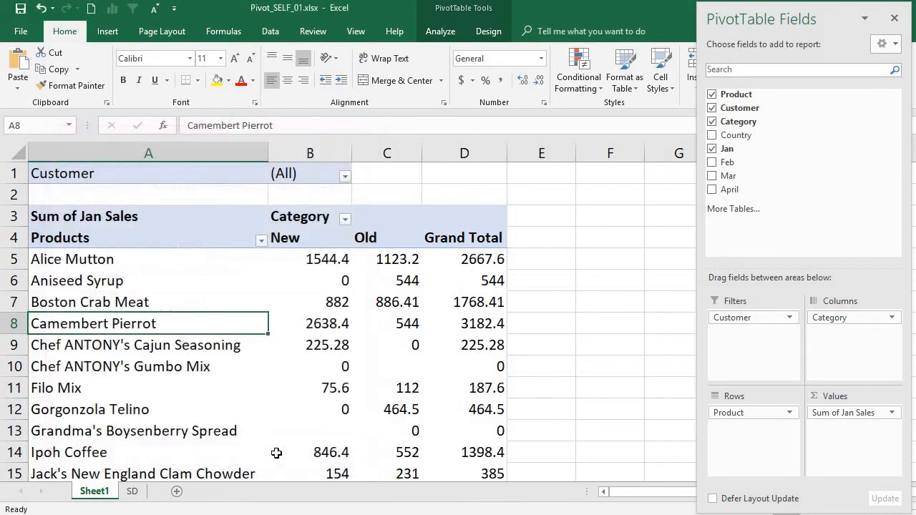
Save and close the workbook, reopen Pivot_SELF_01.xlsx from the recent files and maximize its window.
click(21, 10)
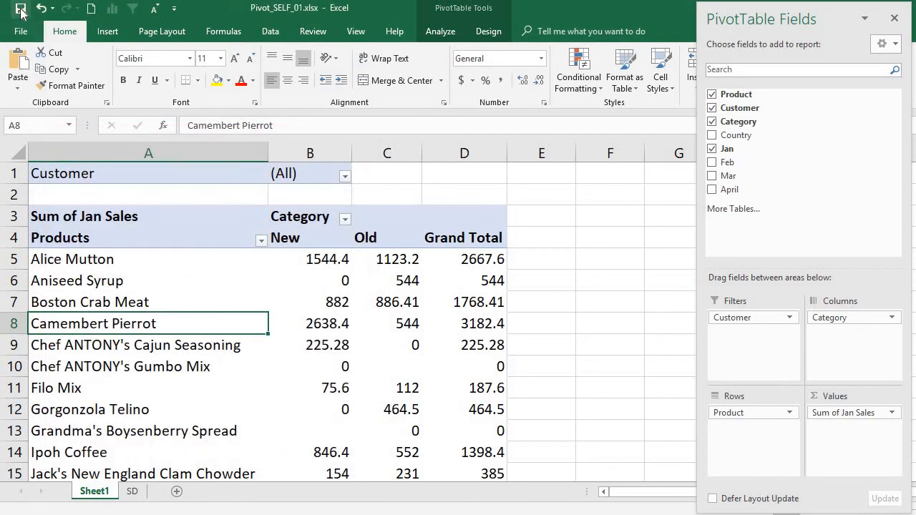
key(ctrl+n)
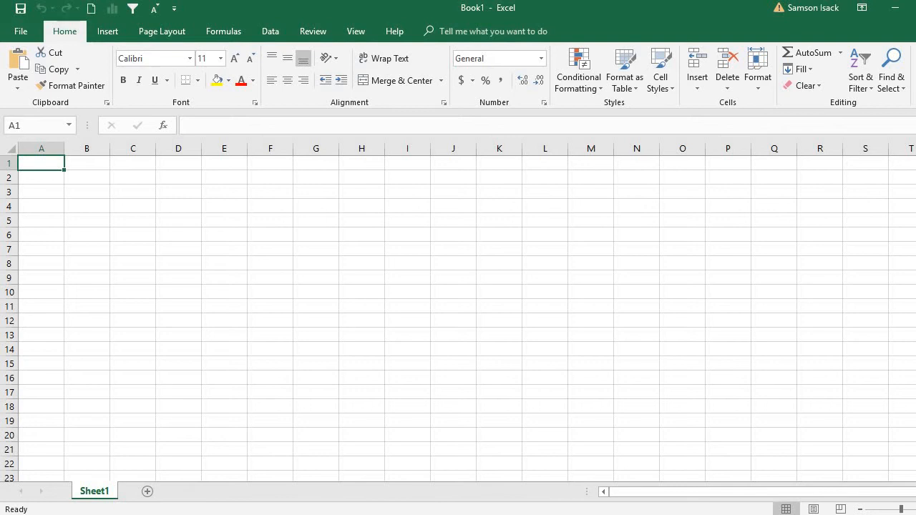
click(21, 31)
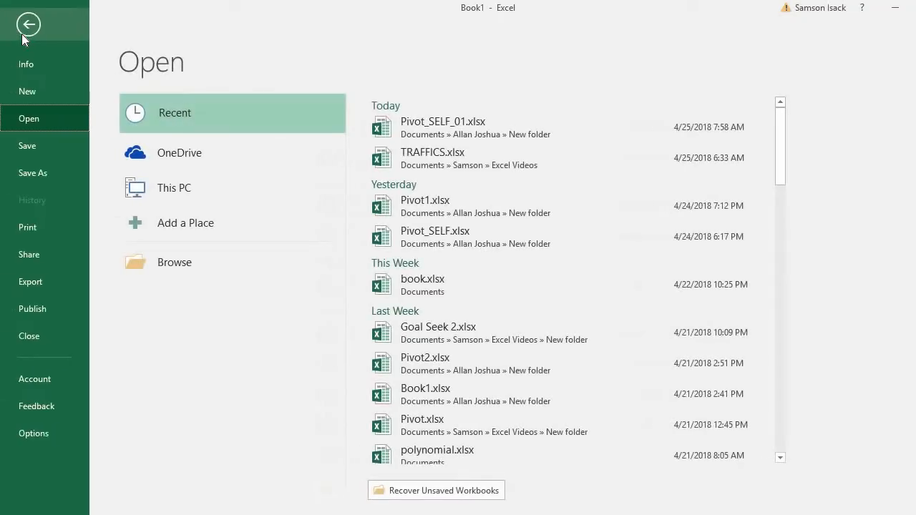
click(437, 119)
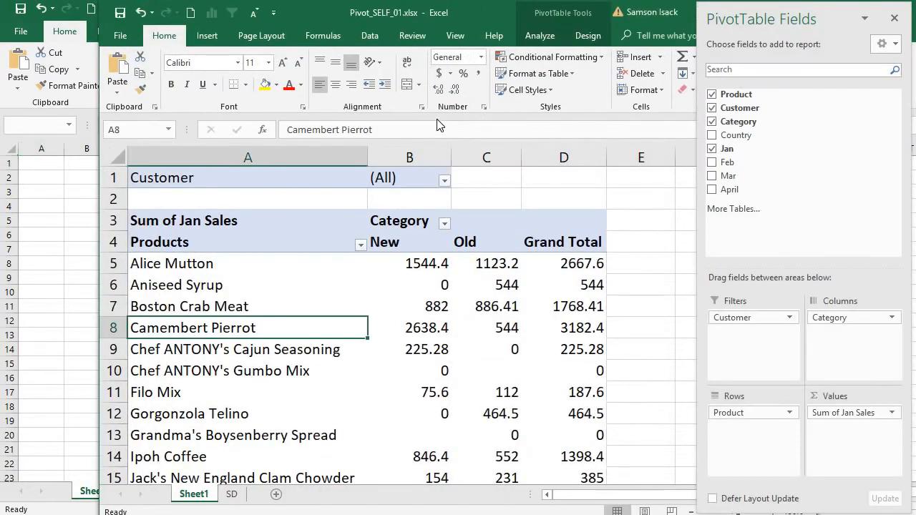
double_click(475, 12)
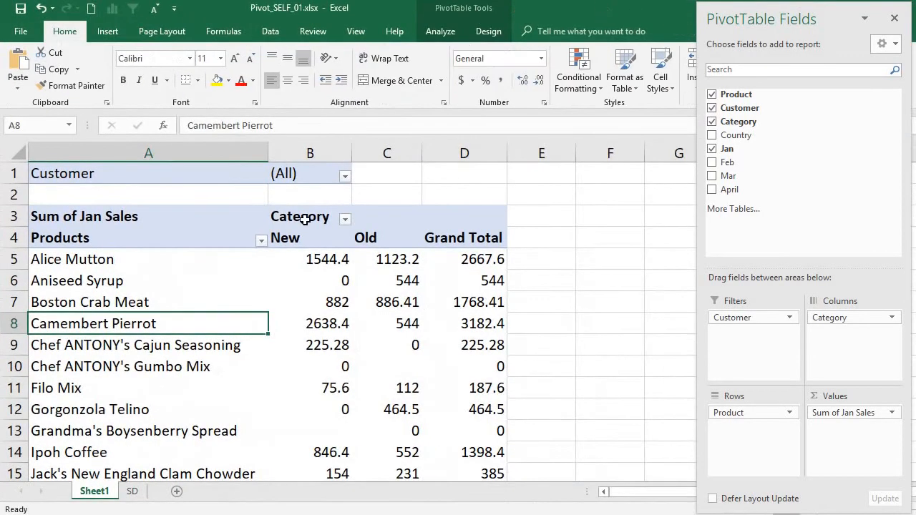
Find the customer "BAGS" in the PivotTable's Customer filter list without applying a filter.
click(346, 176)
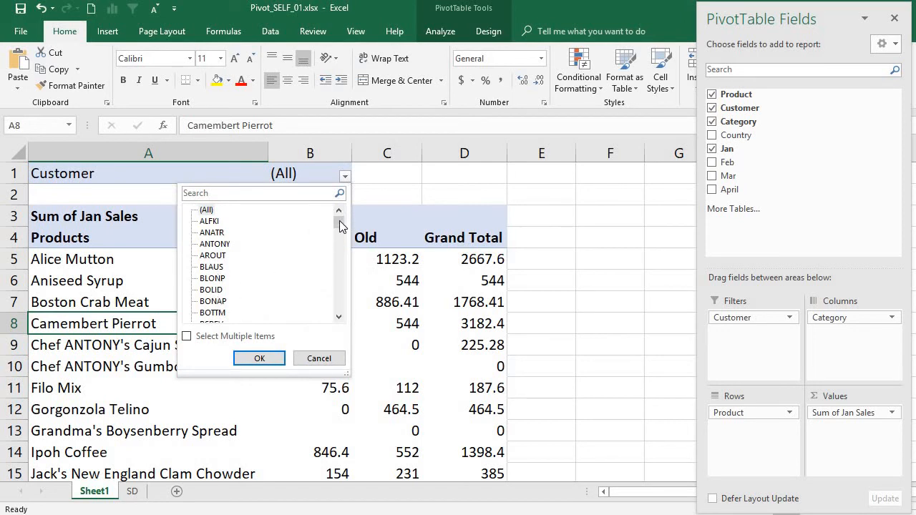
drag(340, 222, 346, 319)
click(210, 313)
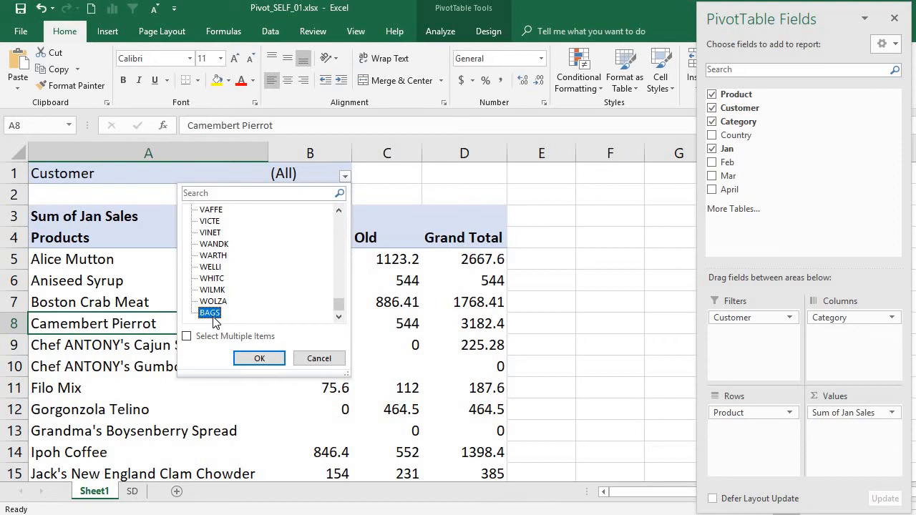
click(94, 170)
click(94, 169)
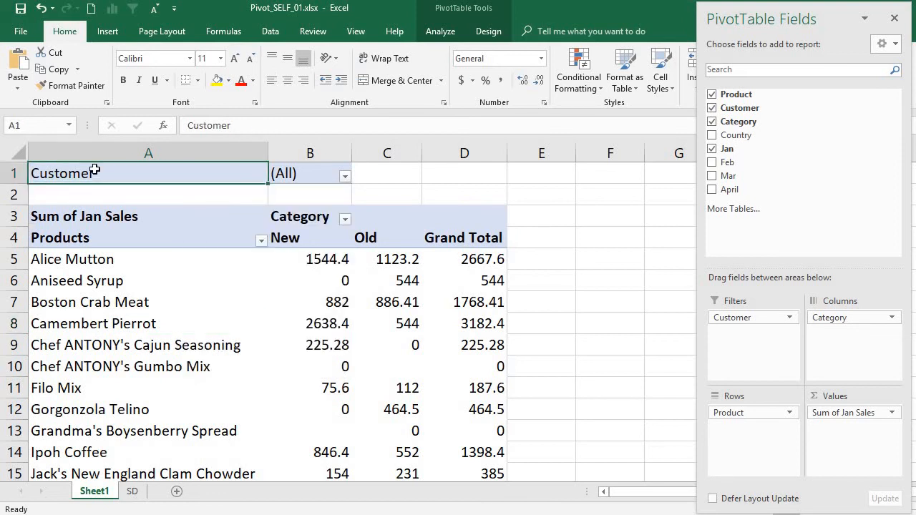
click(105, 281)
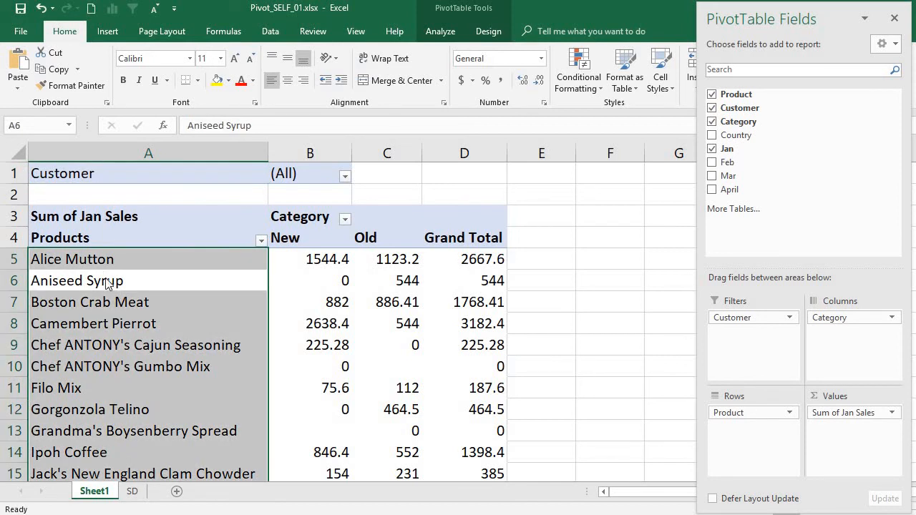
right_click(107, 282)
click(156, 250)
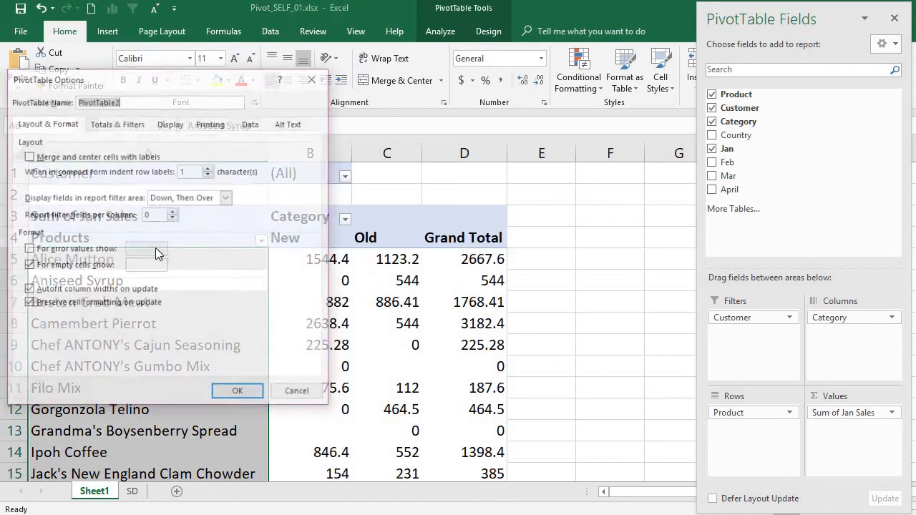
click(296, 393)
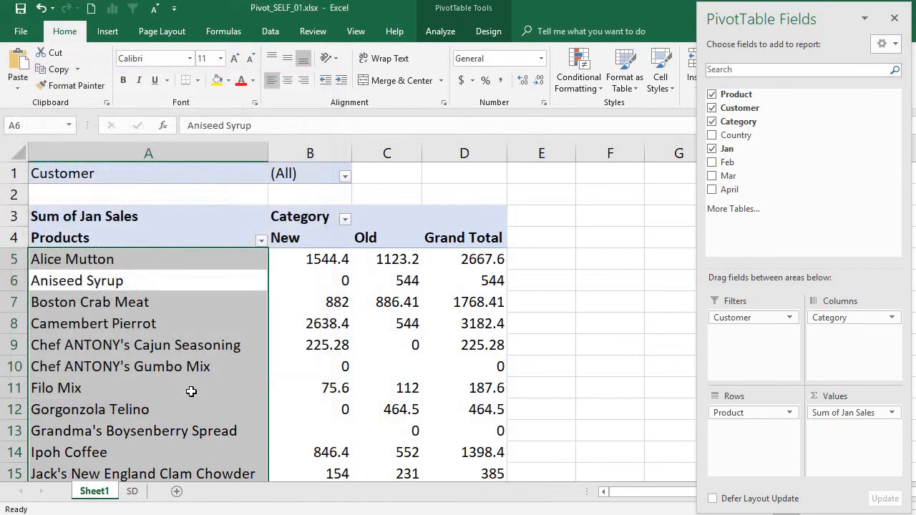
Review the PivotTable's data options, including the setting to refresh data when opening the file.
click(191, 391)
right_click(191, 391)
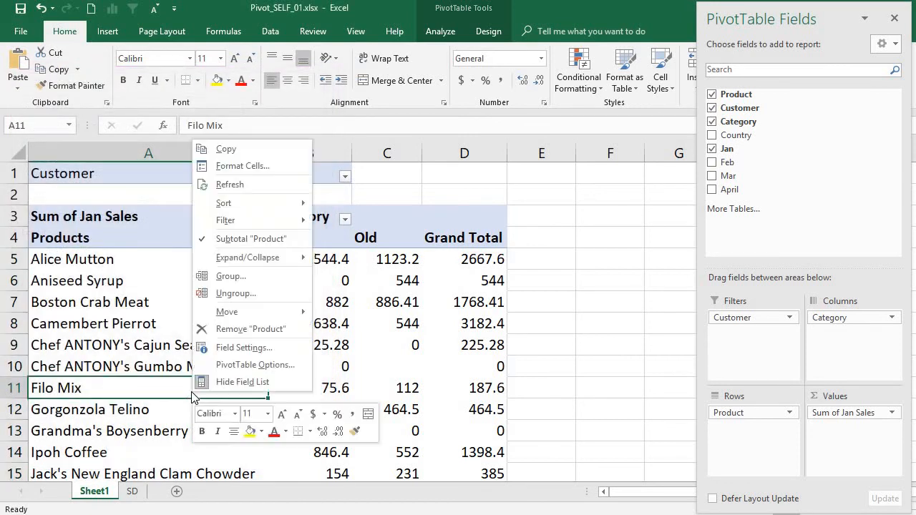
click(242, 366)
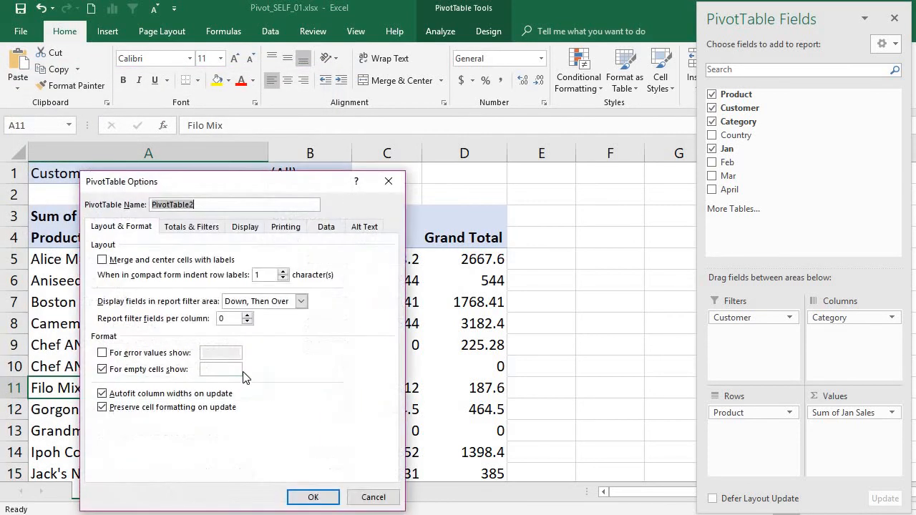
click(334, 228)
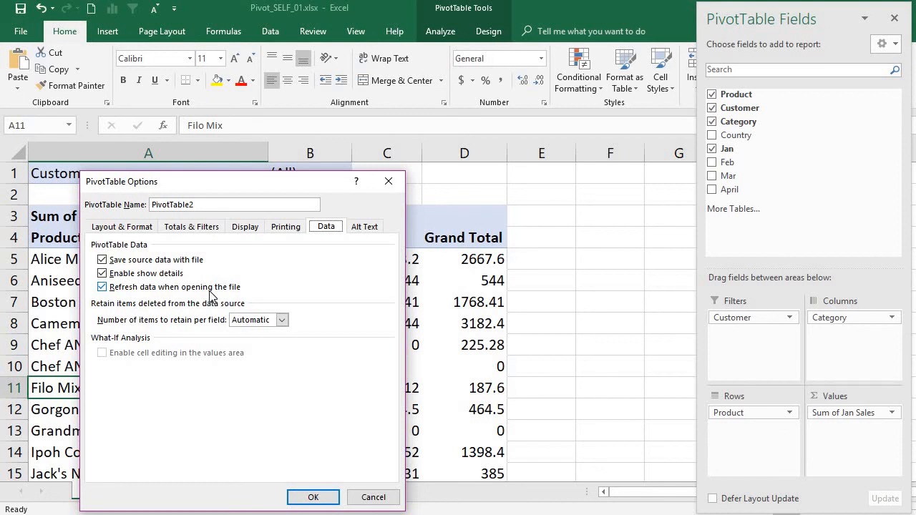
click(312, 497)
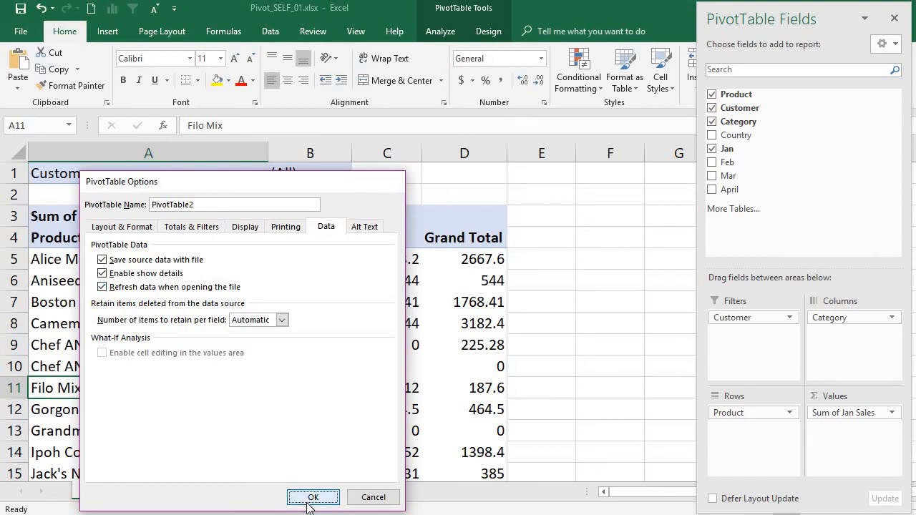
click(209, 325)
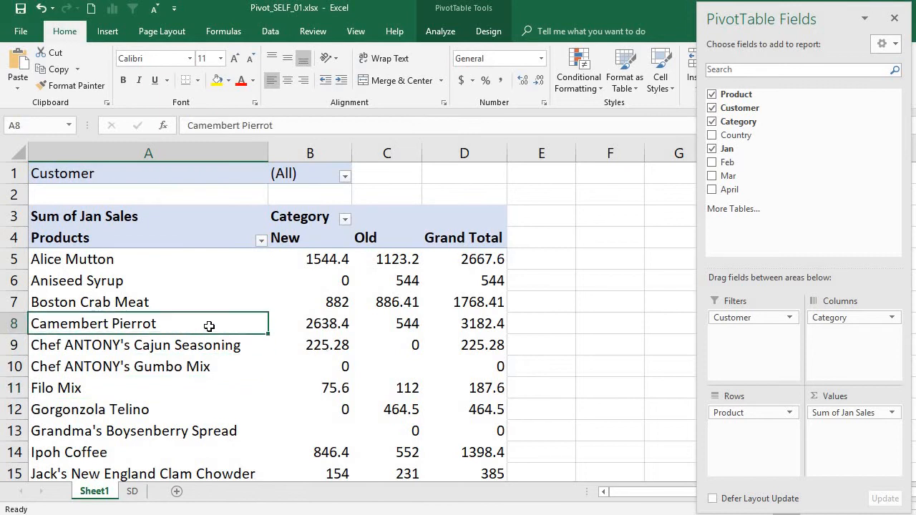